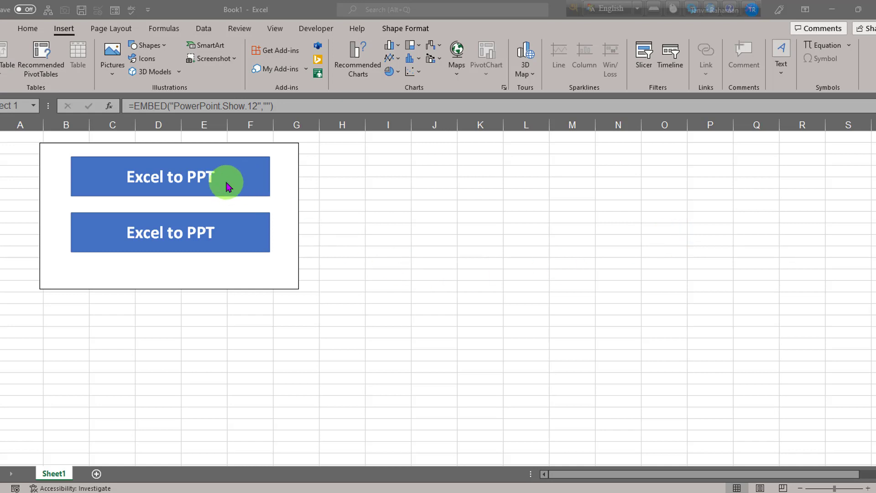
Play the embedded presentation as a slide show from the worksheet and exit it
click(285, 165)
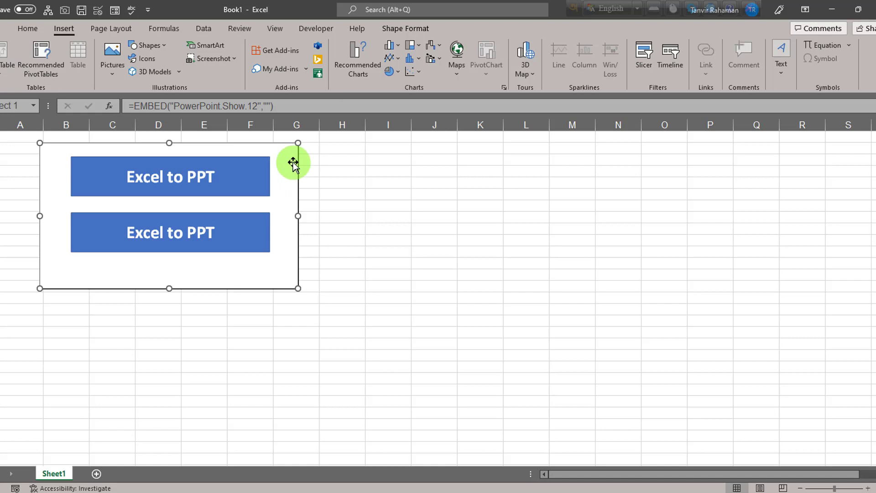
double_click(280, 168)
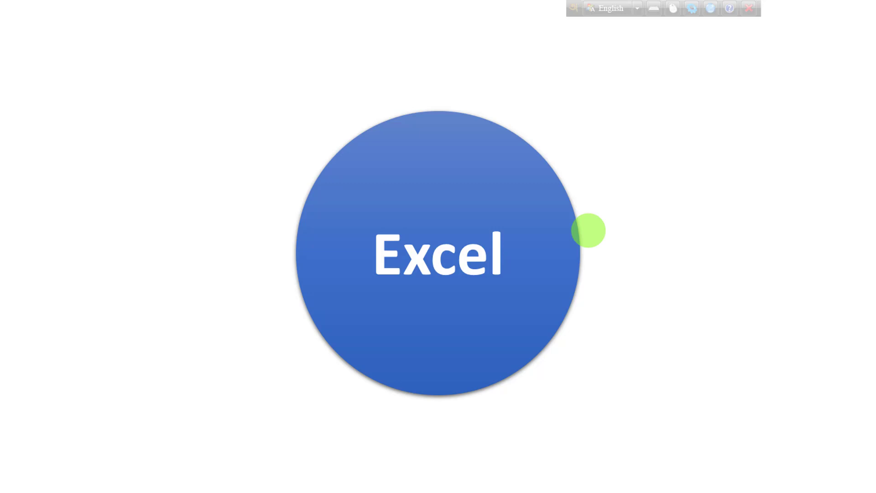
key(Escape)
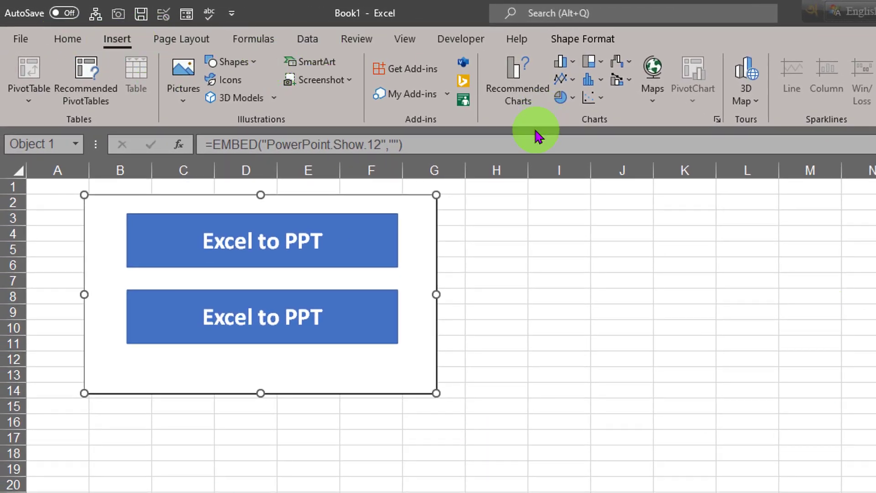
Open the embedded presentation for in-place editing in the worksheet and leave the editing mode
right_click(421, 211)
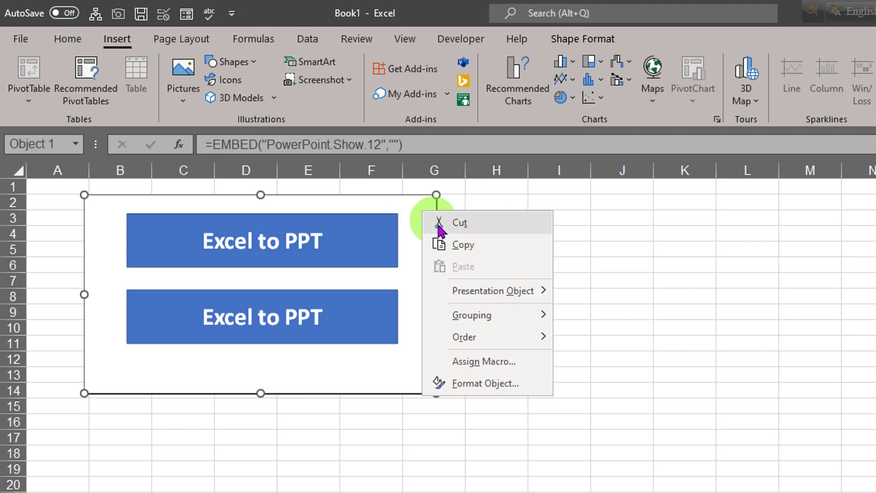
click(385, 200)
right_click(395, 201)
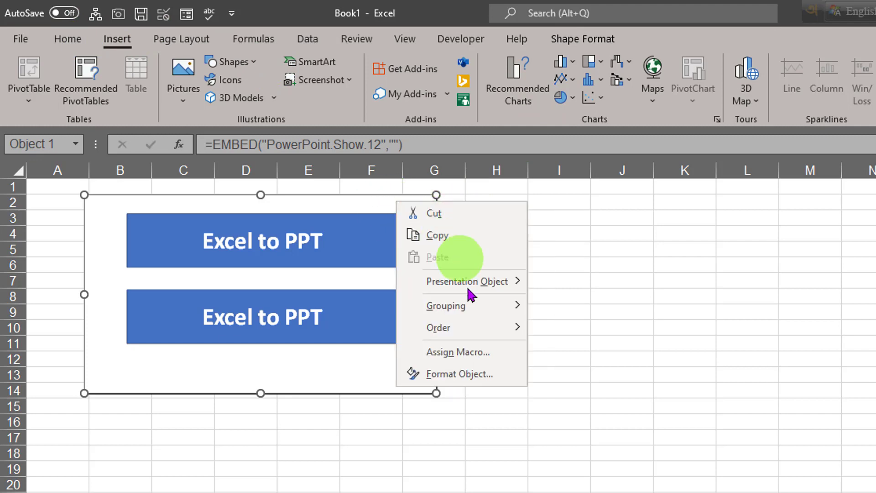
mouse_move(493, 283)
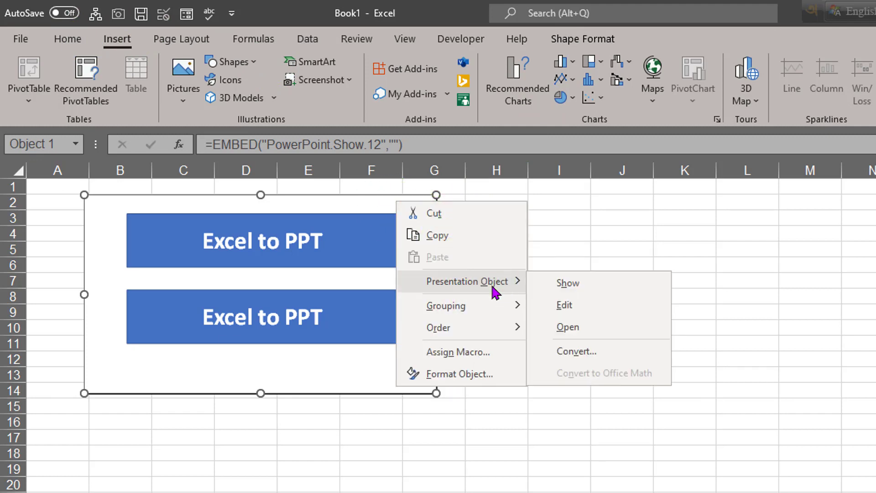
click(575, 305)
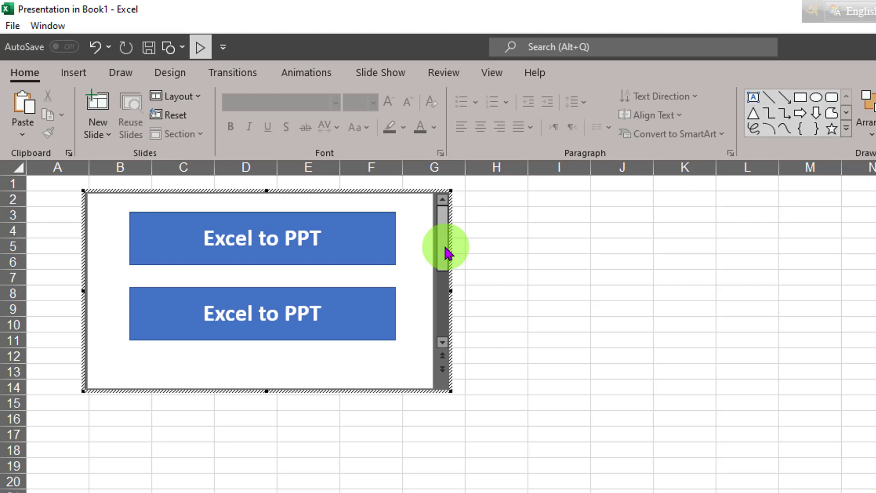
key(Escape)
Delete the existing embedded presentation from the worksheet and select cell I5
click(432, 211)
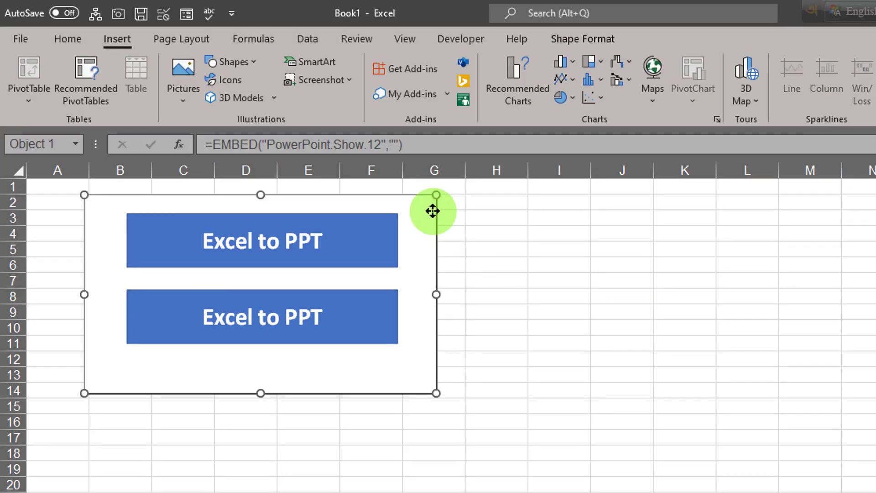
key(Delete)
click(578, 246)
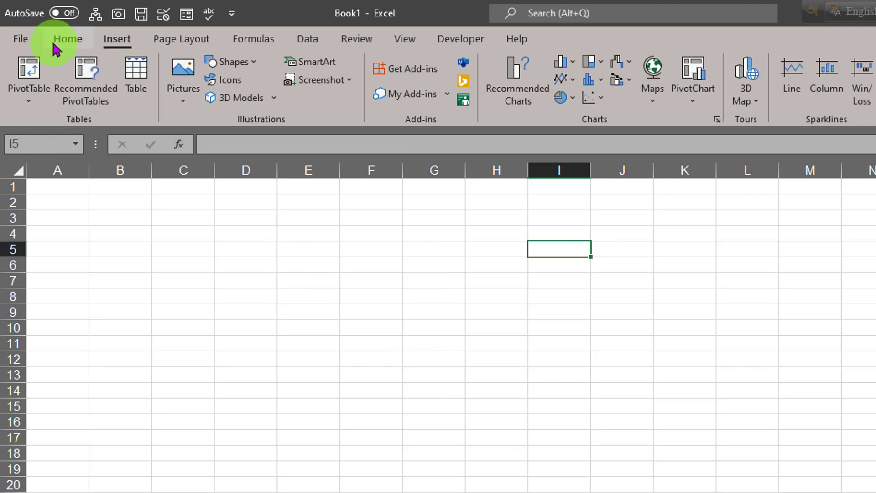
Insert a new embedded Microsoft PowerPoint Presentation object at the selected cell
click(122, 44)
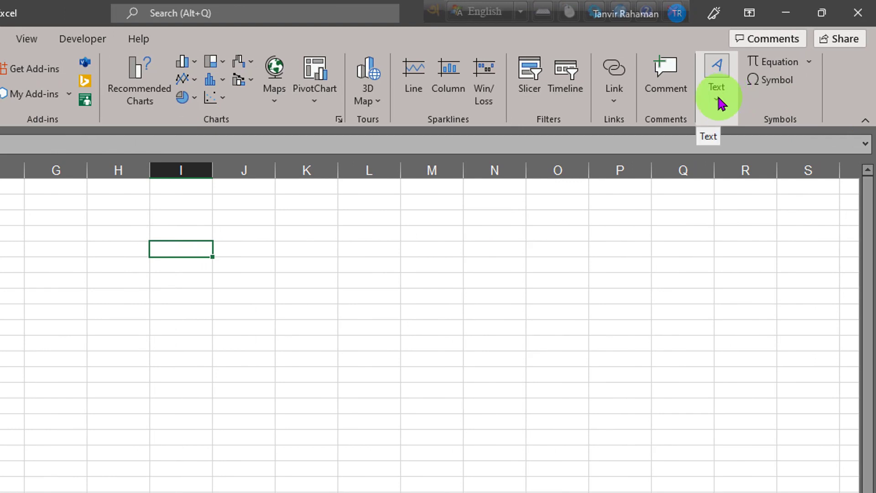
click(718, 102)
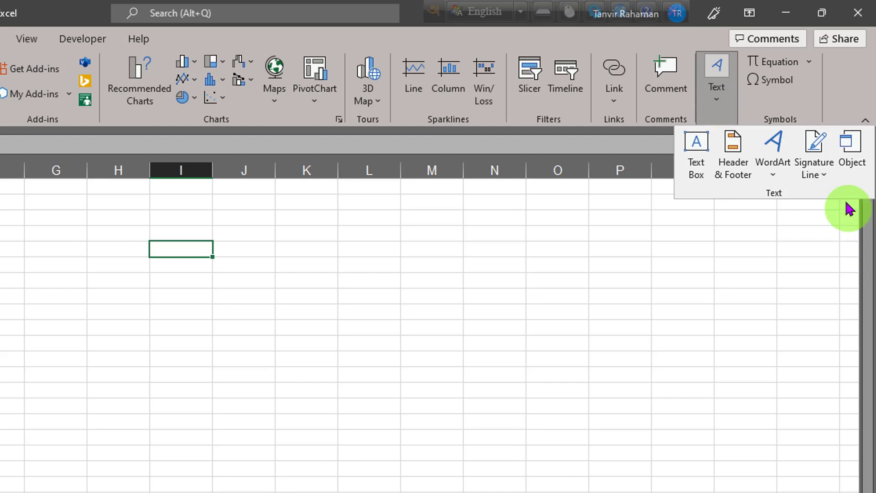
click(856, 177)
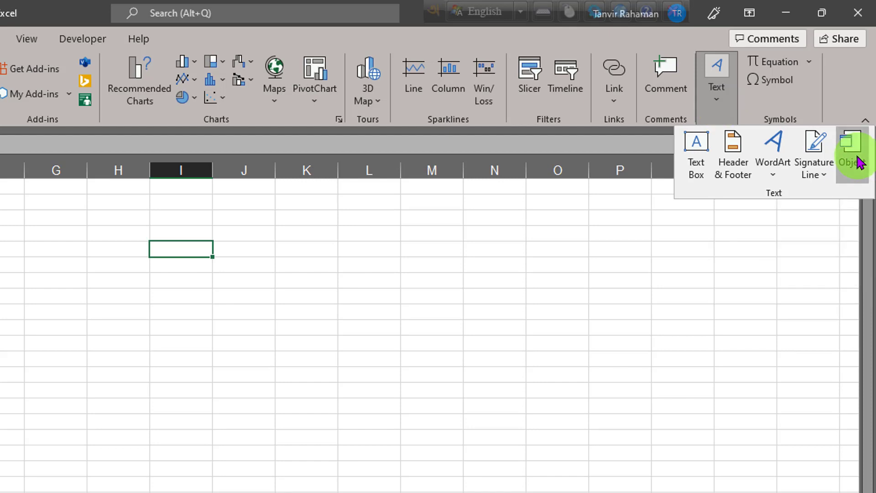
drag(540, 212, 280, 233)
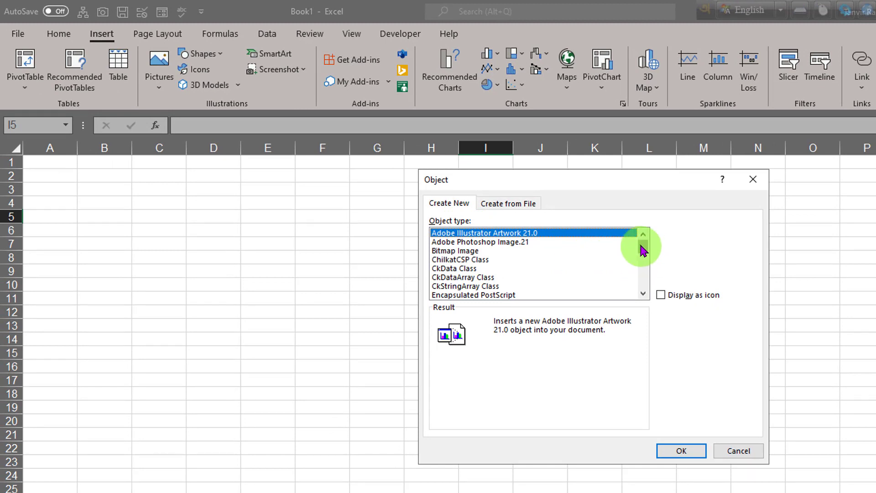
drag(641, 249, 642, 274)
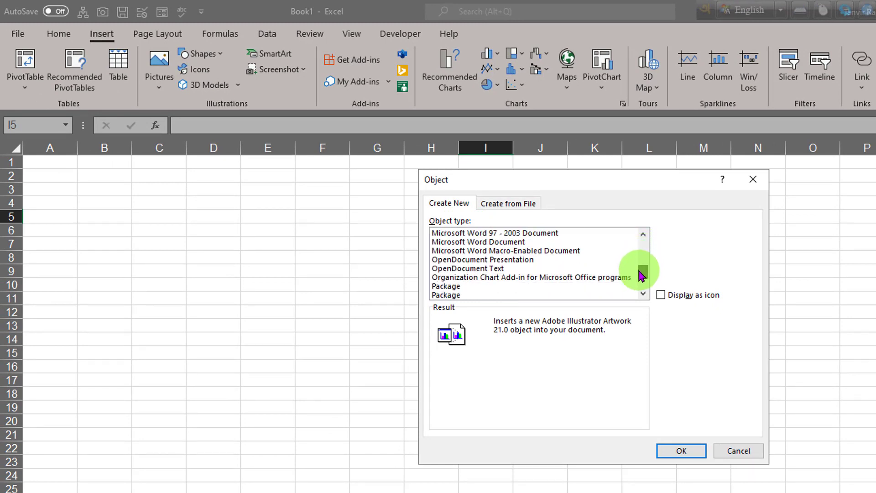
scroll(552, 263, up, 2)
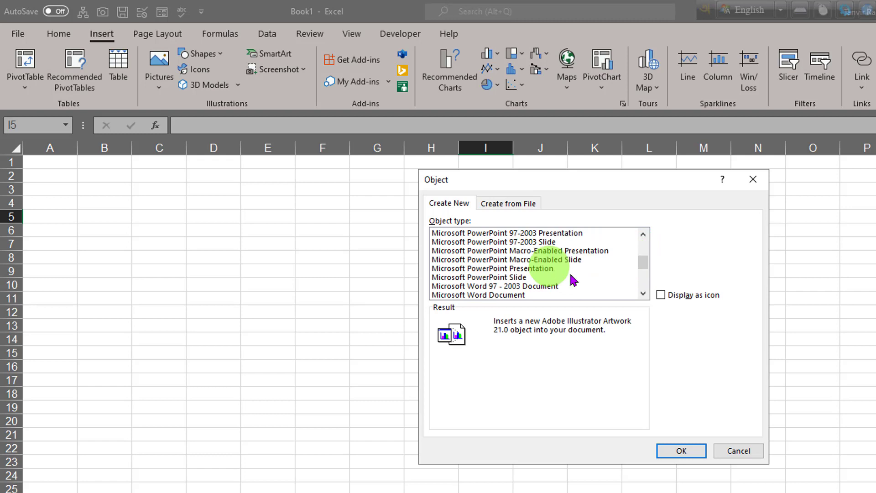
click(531, 270)
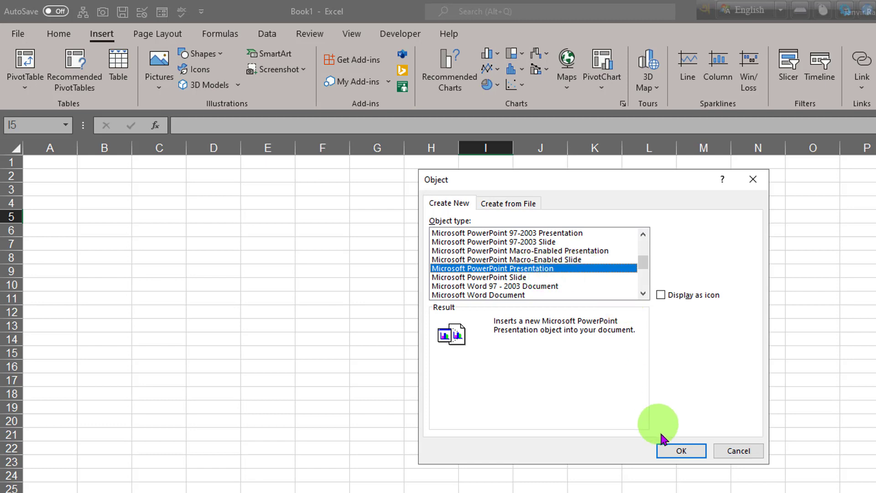
click(665, 447)
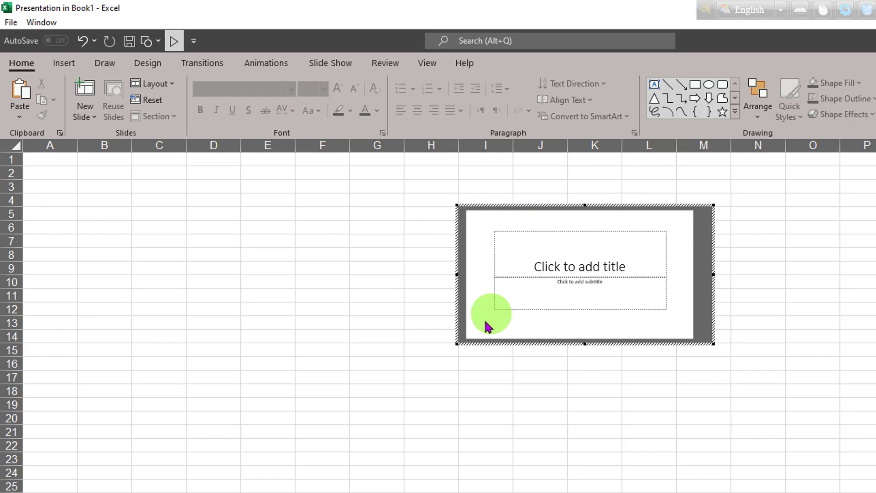
Enlarge the embedded presentation frame to span about columns G to M down to row 17, and give the slide the Blank layout
drag(456, 345, 387, 383)
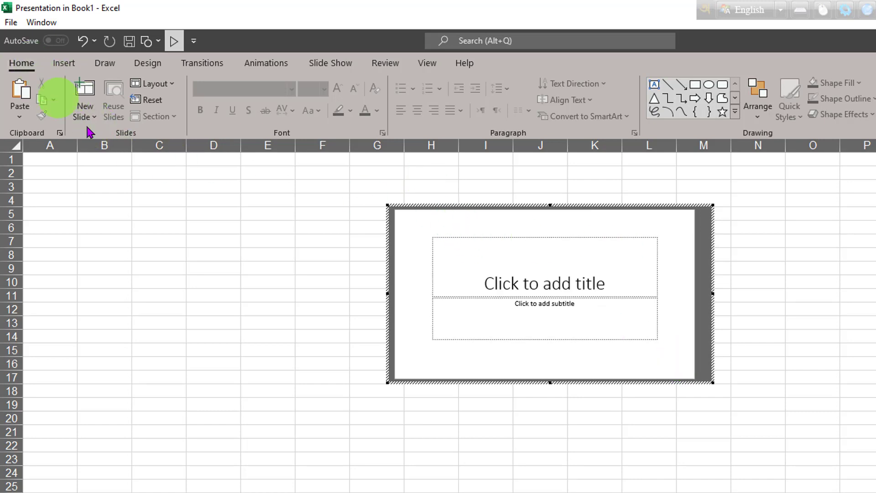
click(155, 83)
click(177, 267)
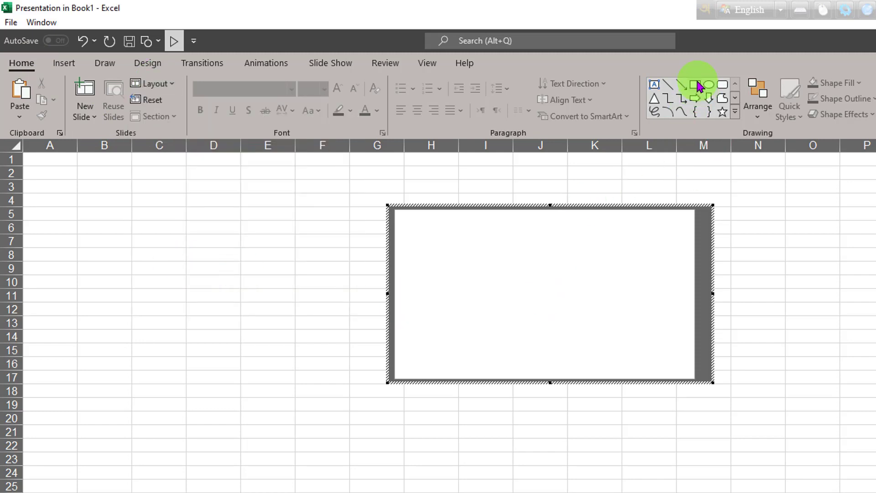
Draw a wide rounded rectangle near the top of the slide and duplicate it twice below, making three evenly spaced bars
click(722, 85)
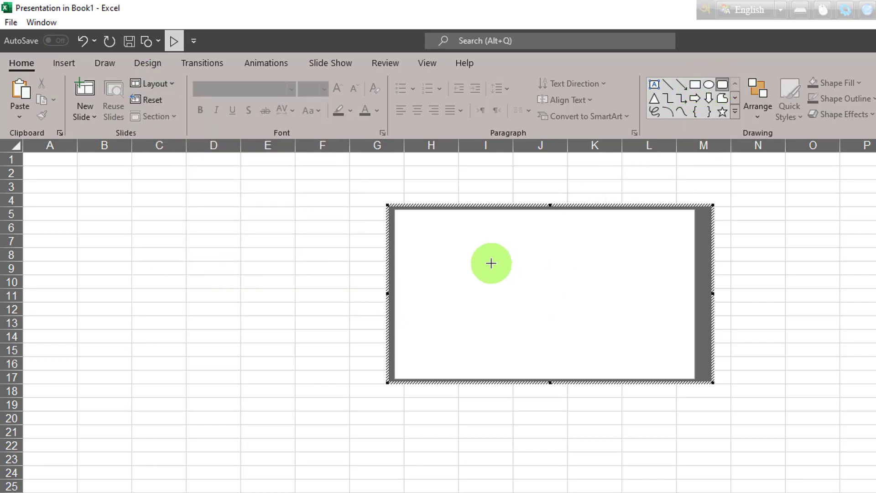
drag(455, 233, 637, 264)
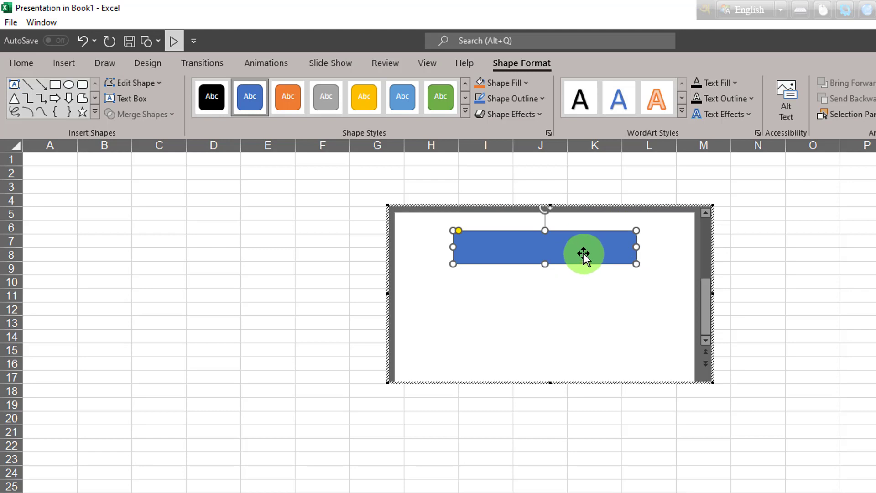
drag(587, 253, 576, 297)
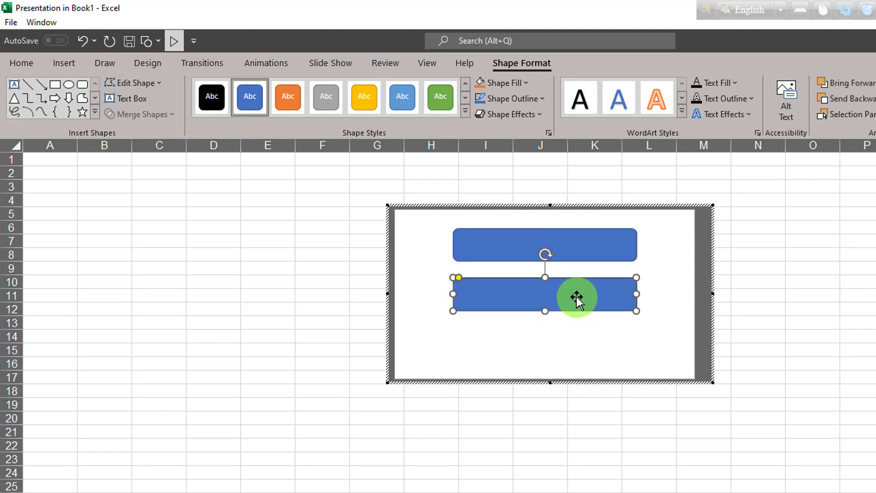
key(ctrl+d)
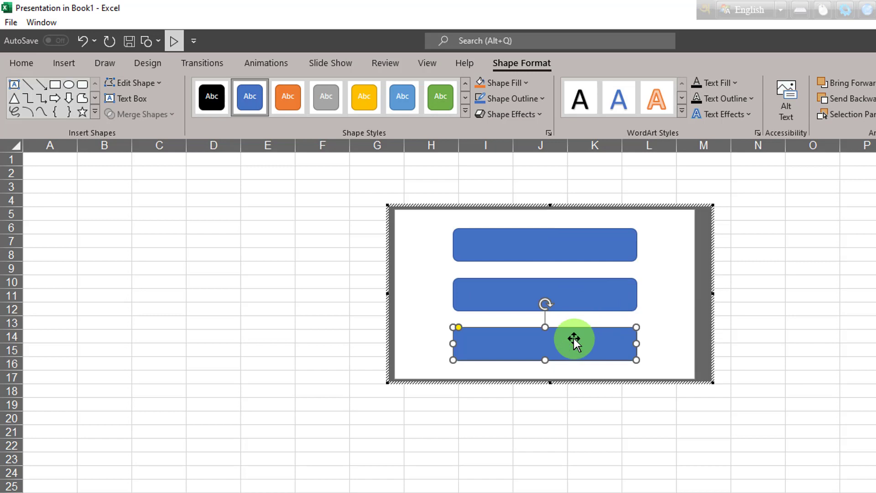
Move the three rounded rectangles together slightly upwards on the slide
click(560, 249)
shift+click(570, 290)
shift+click(569, 344)
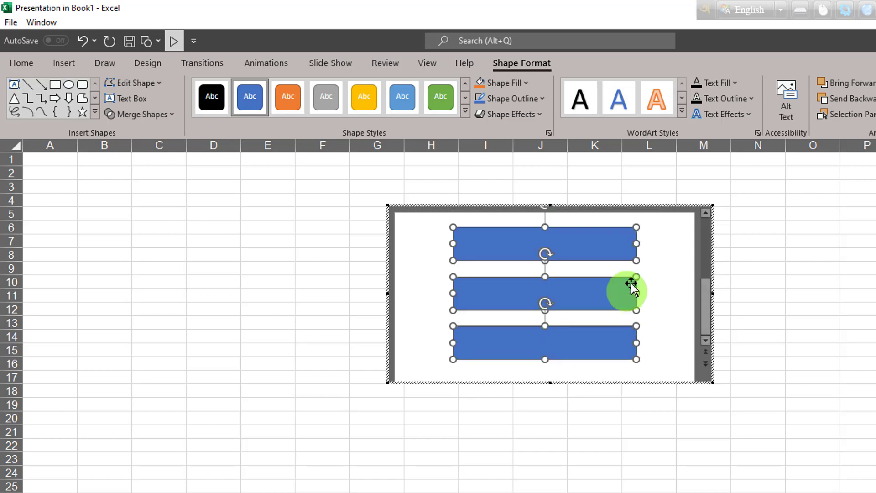
click(657, 251)
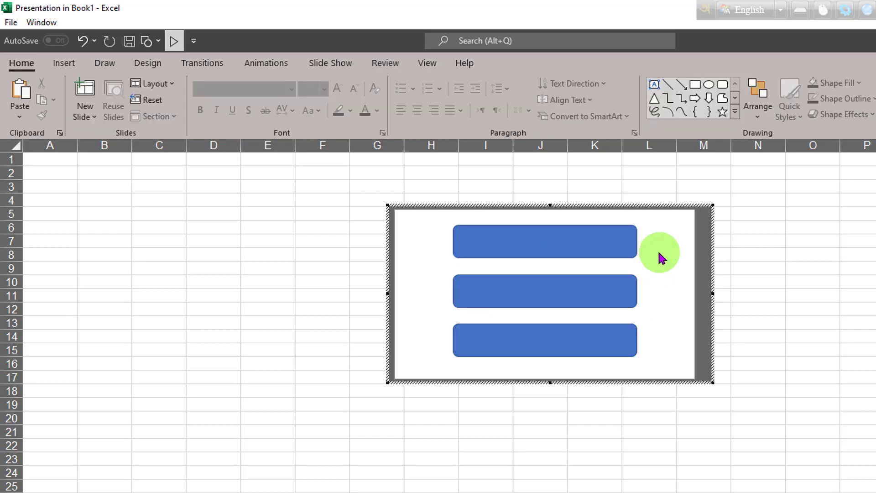
Add a new slide and insert a Continuous Cycle SmartArt graphic from the Cycle category
click(85, 90)
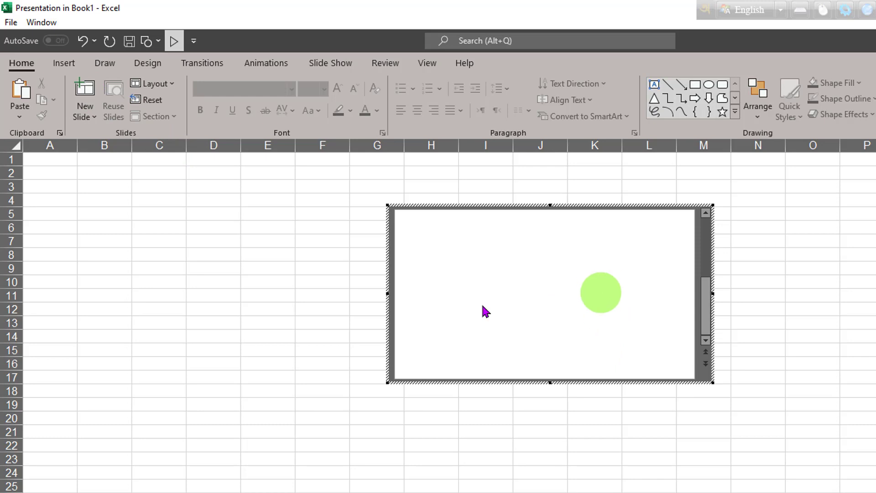
click(66, 63)
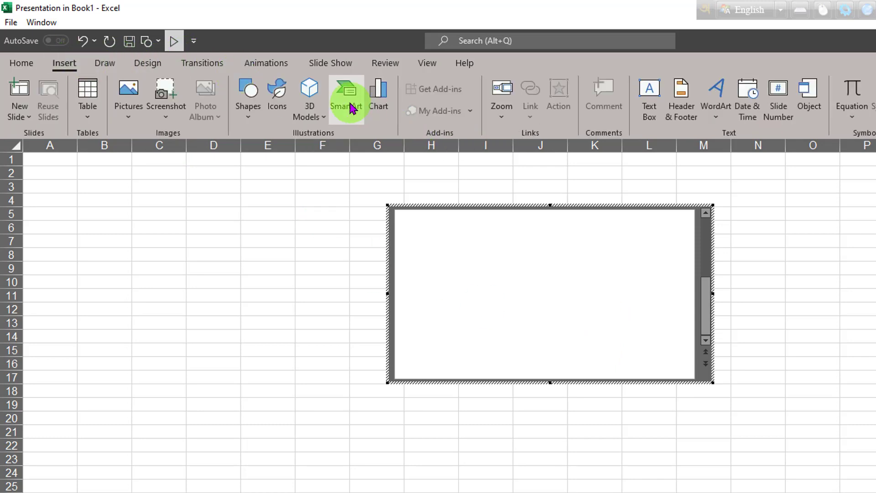
click(352, 108)
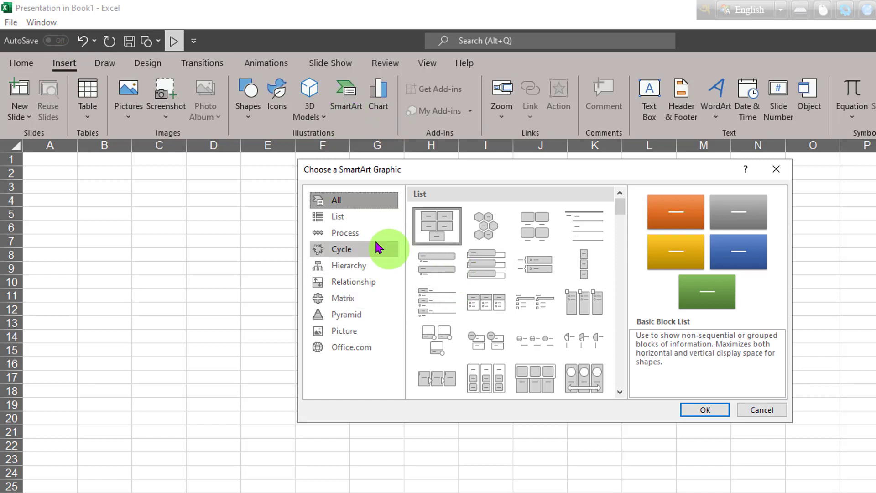
click(347, 216)
click(343, 247)
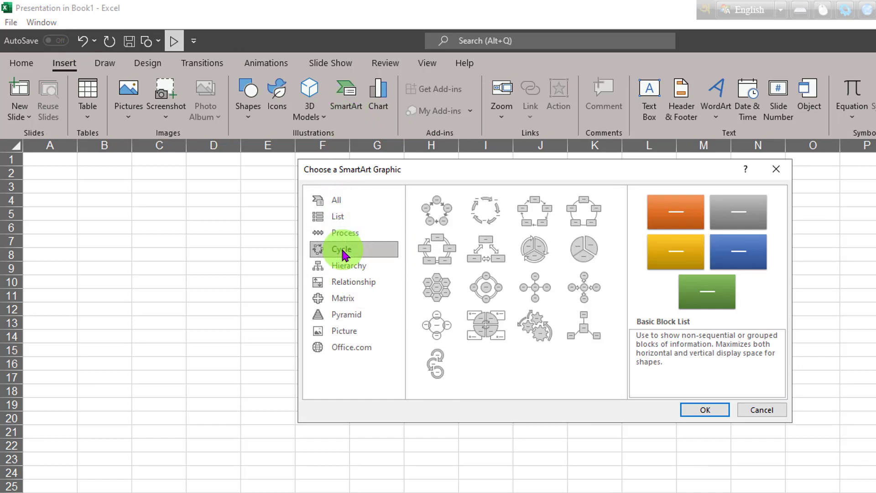
click(424, 244)
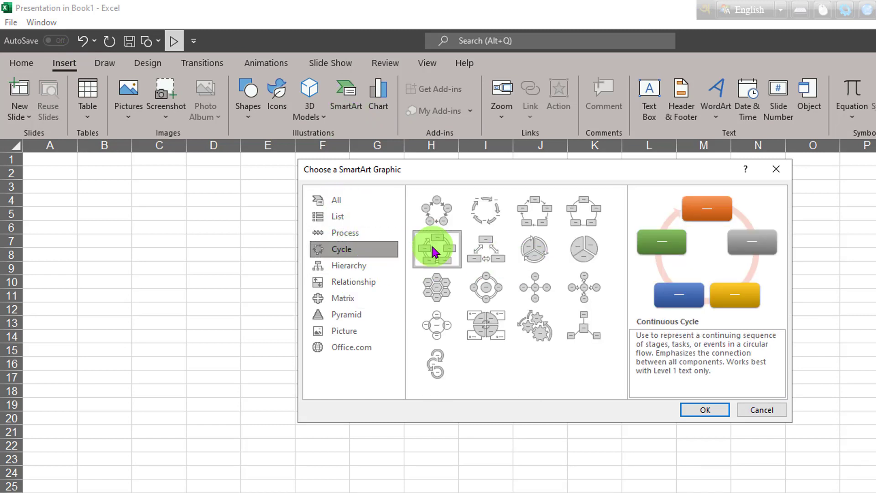
click(703, 410)
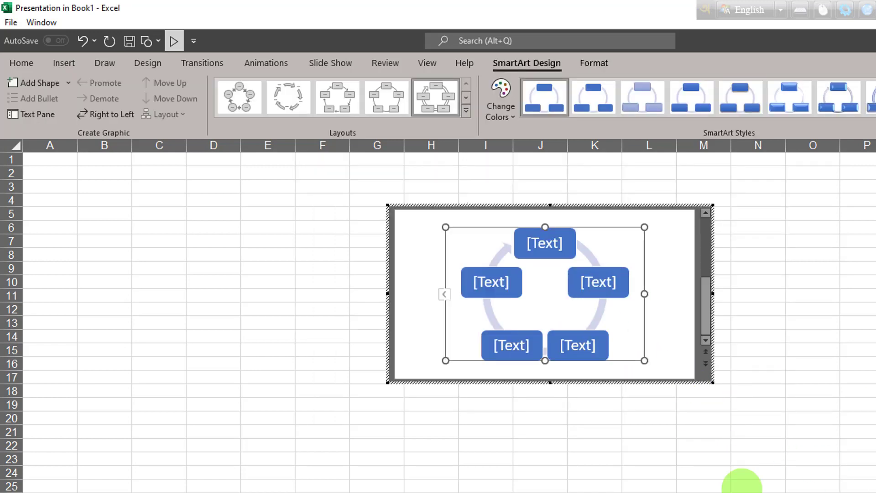
Add another new slide and insert a clustered column chart on it
click(64, 63)
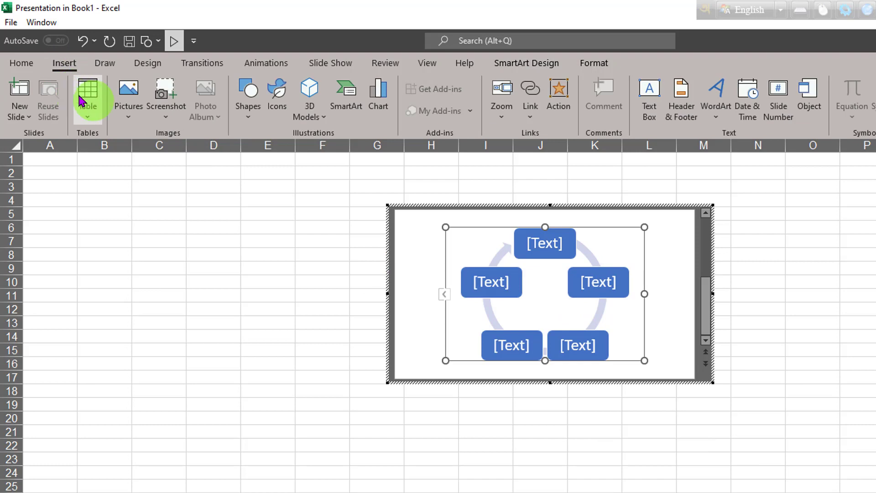
click(23, 62)
click(85, 89)
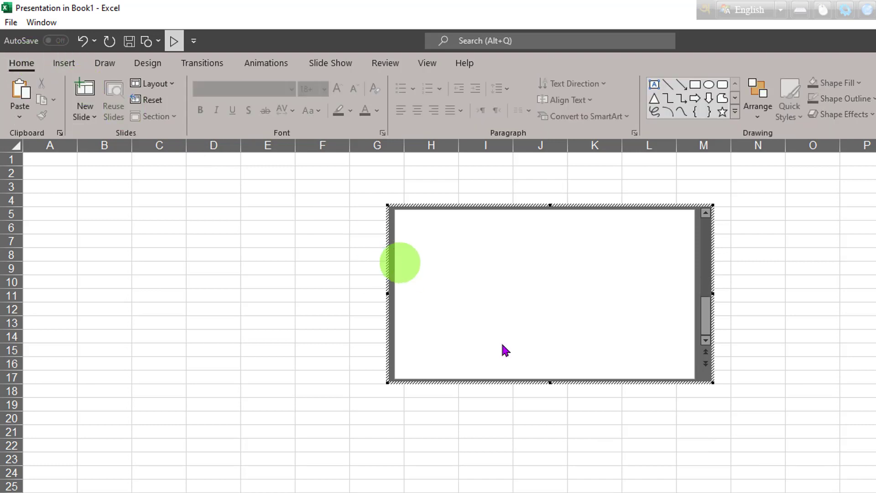
click(65, 63)
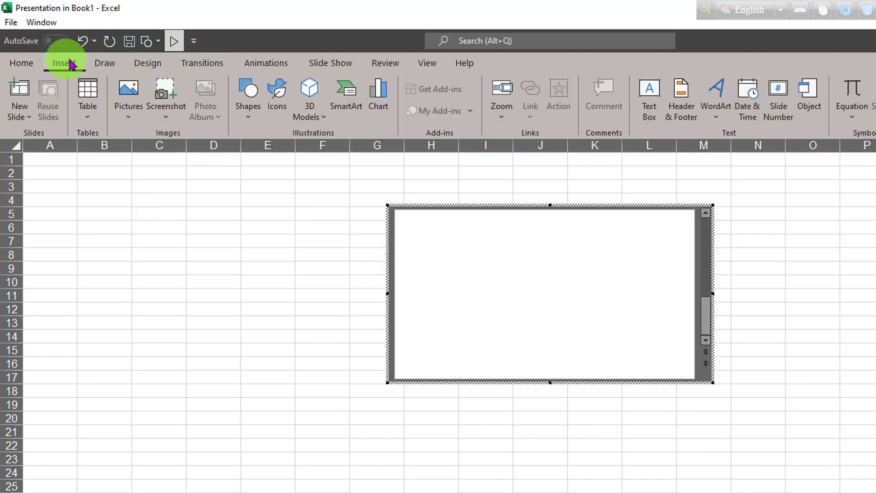
click(377, 100)
double_click(455, 154)
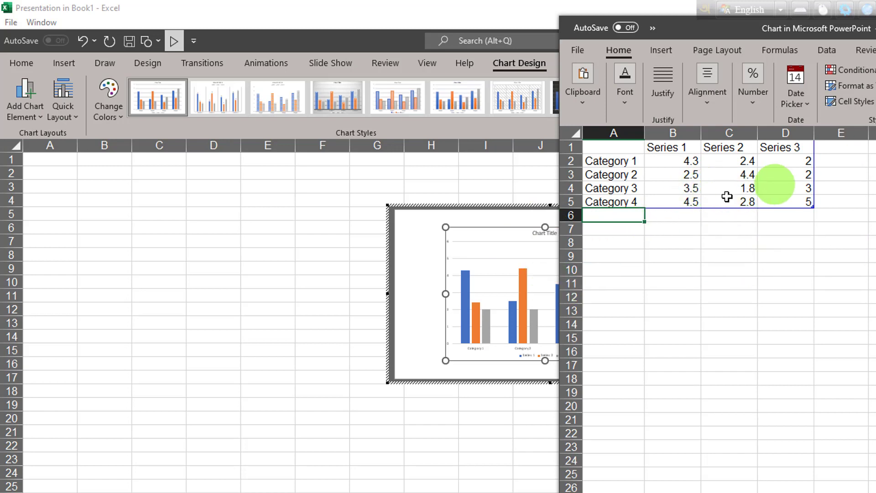
Close the chart's data sheet and return to the first slide with the three rounded rectangles
click(875, 28)
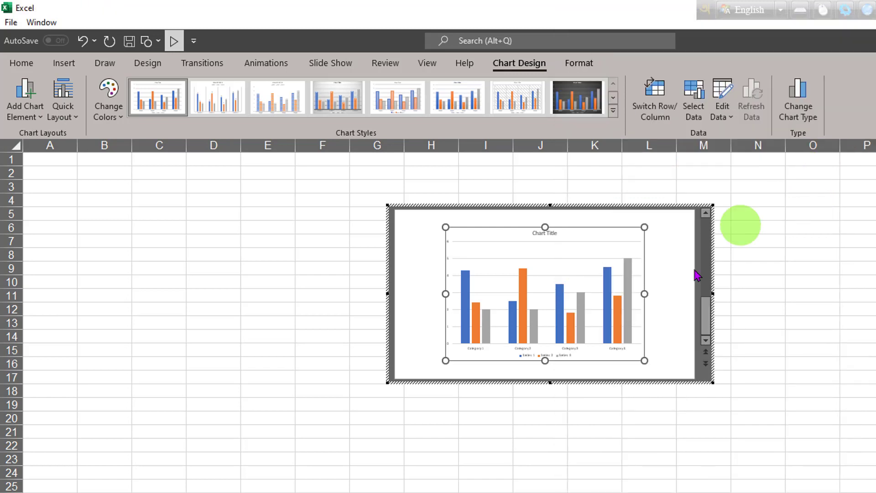
click(408, 227)
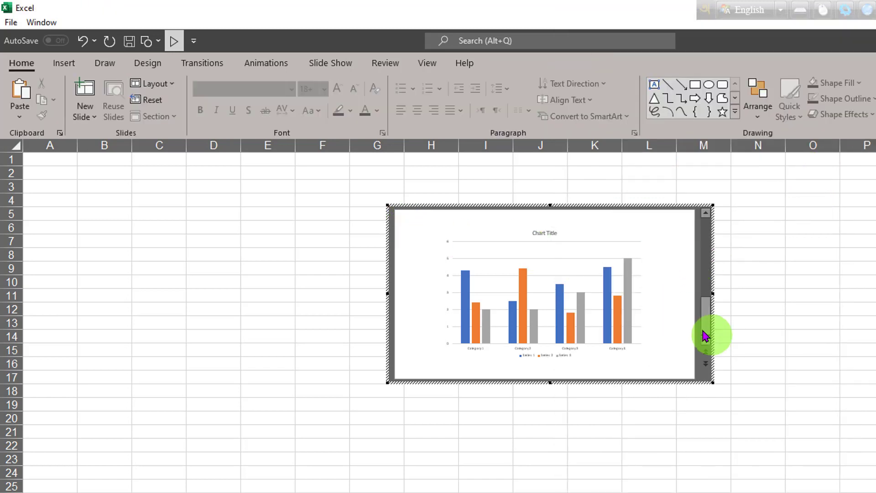
drag(704, 333, 708, 219)
click(706, 341)
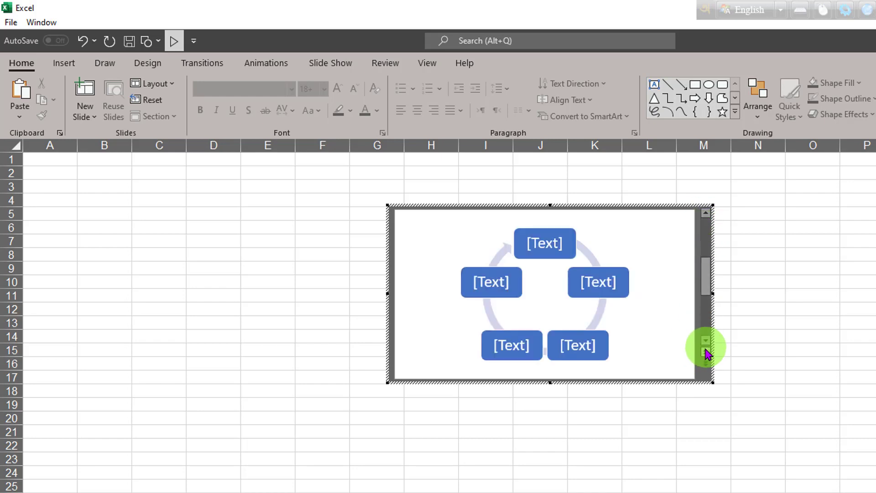
click(707, 344)
drag(708, 340, 710, 224)
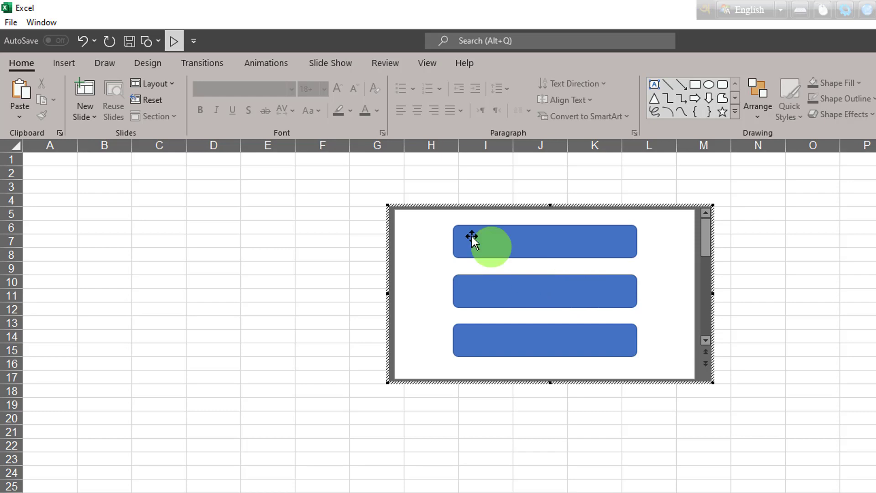
Apply the Push transition to the first slide, with the effect direction From Right
click(203, 65)
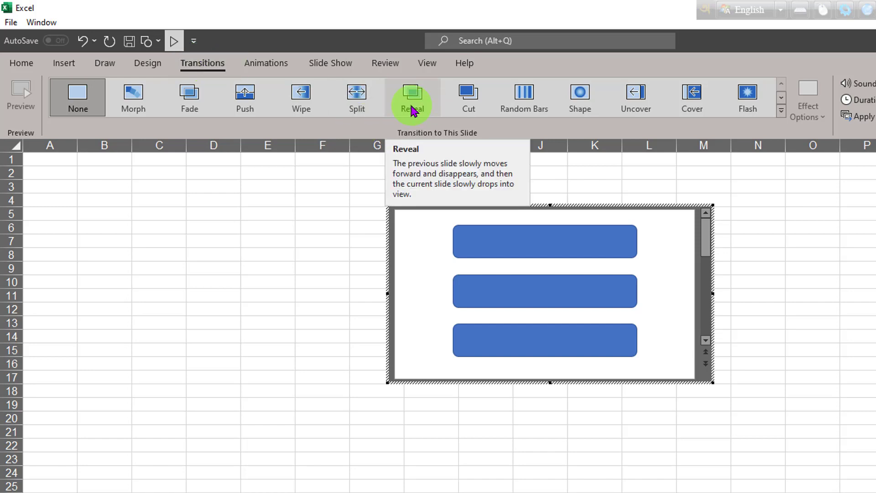
click(199, 97)
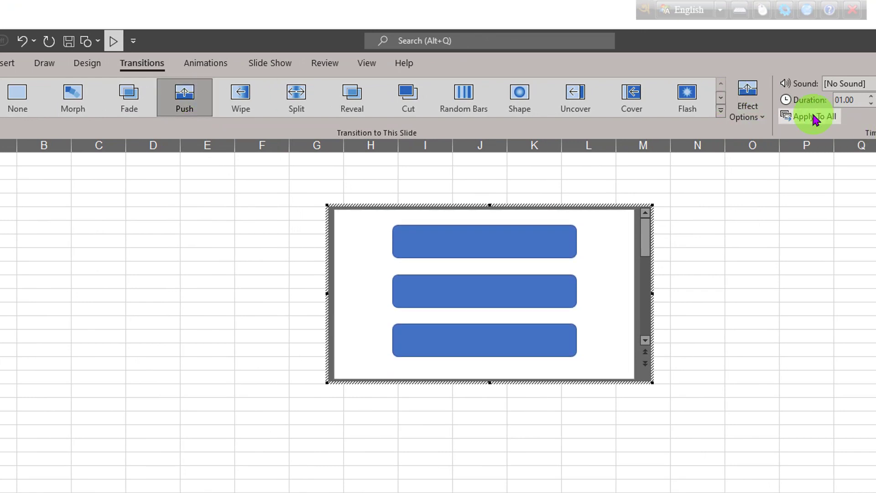
click(752, 111)
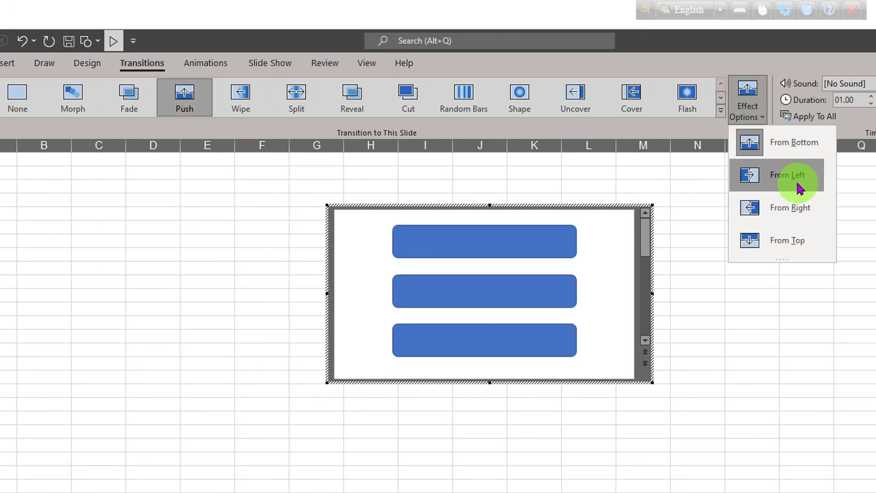
click(798, 177)
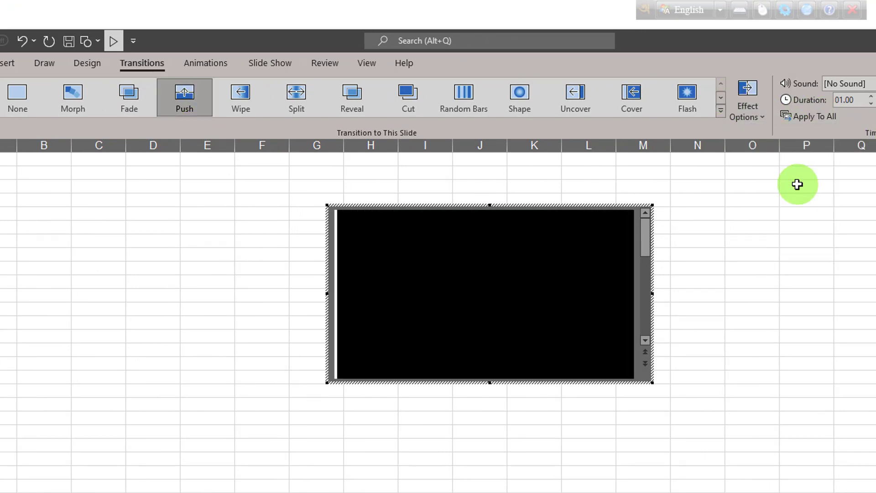
click(748, 103)
click(804, 217)
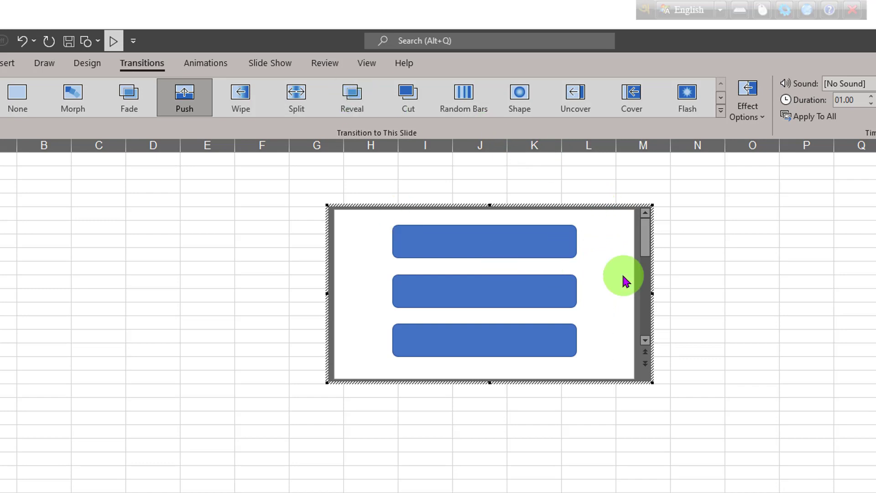
Leave the embedded presentation's editing mode and move the object to columns J to O, beginning at row 2
click(815, 226)
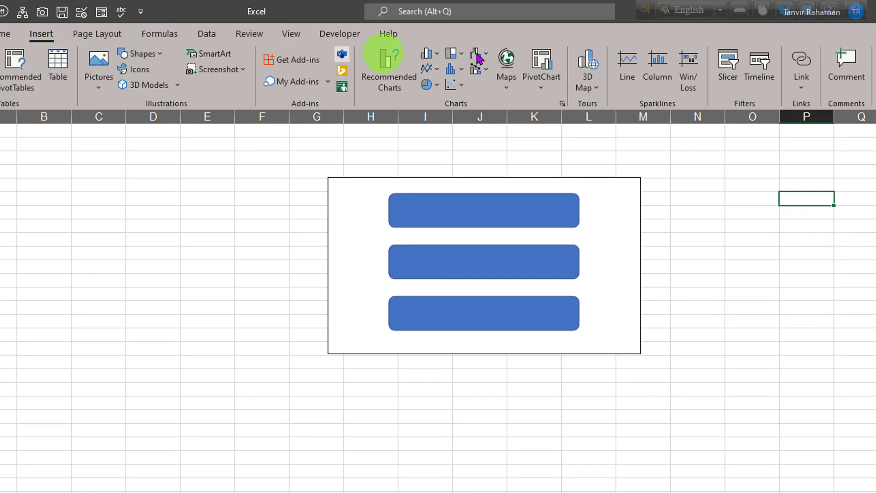
drag(619, 194, 731, 143)
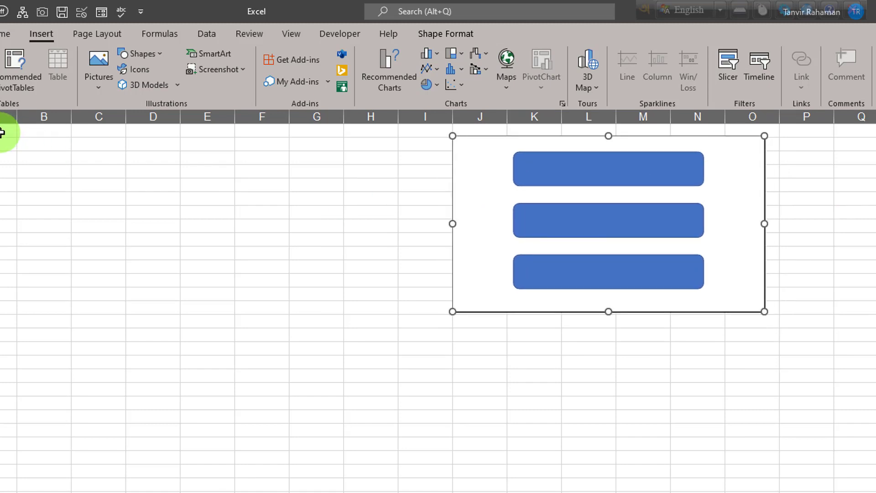
drag(7, 144, 278, 238)
drag(299, 303, 342, 427)
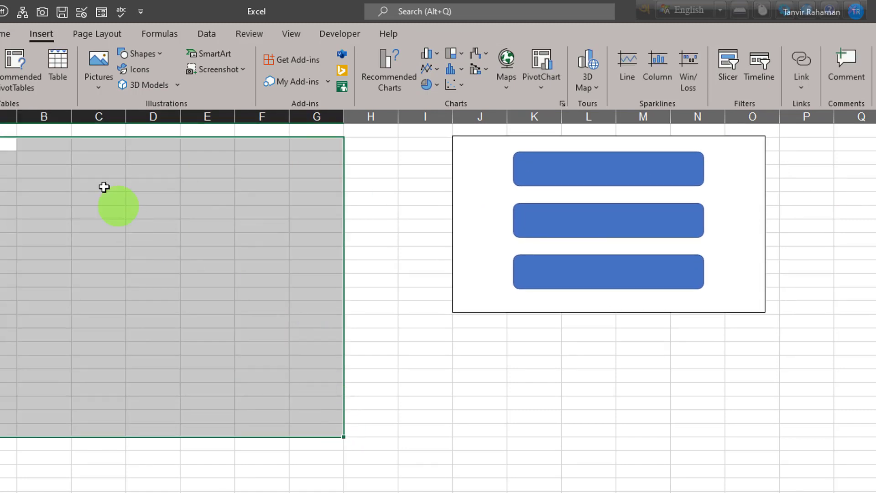
click(273, 212)
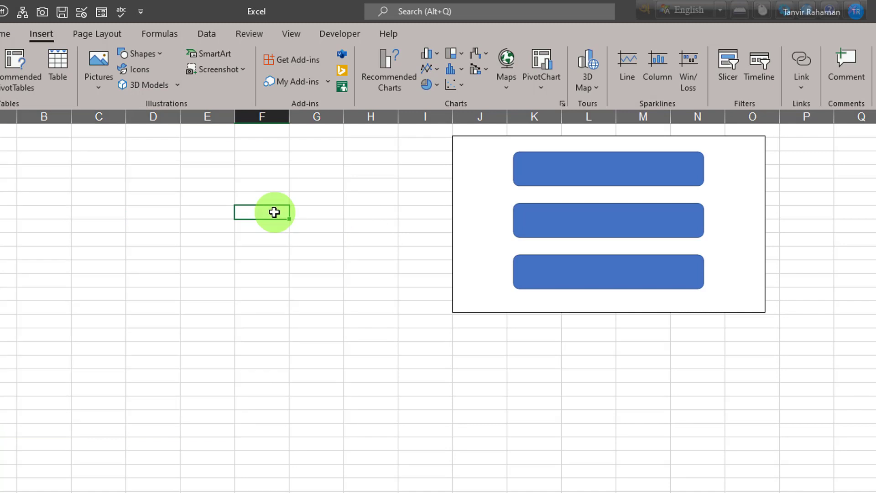
Play the embedded presentation as a slide show through to the chart slide, and end the show
click(739, 177)
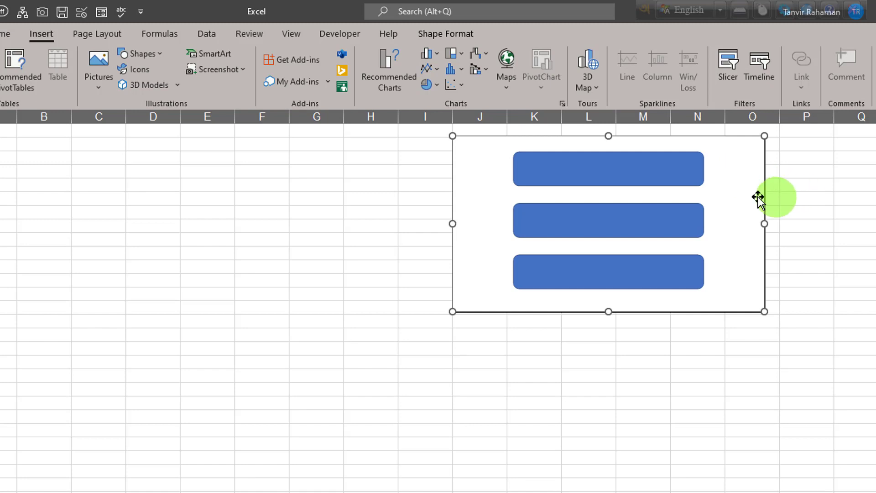
double_click(731, 172)
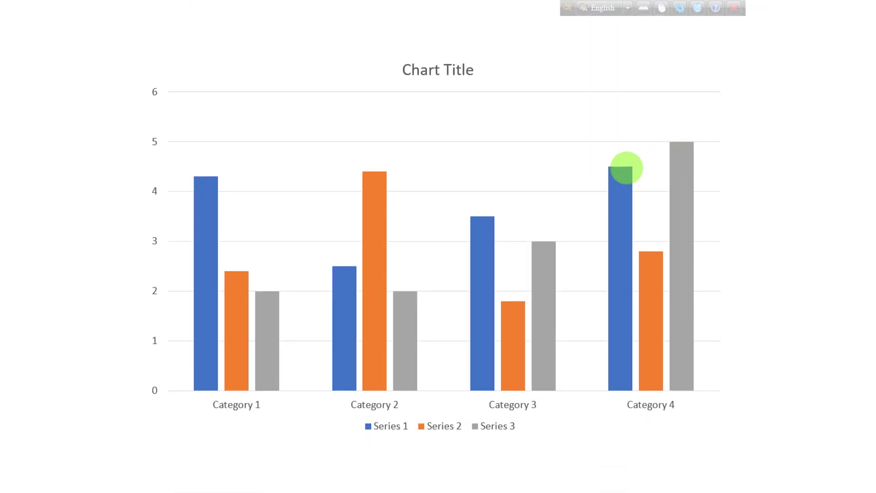
key(Escape)
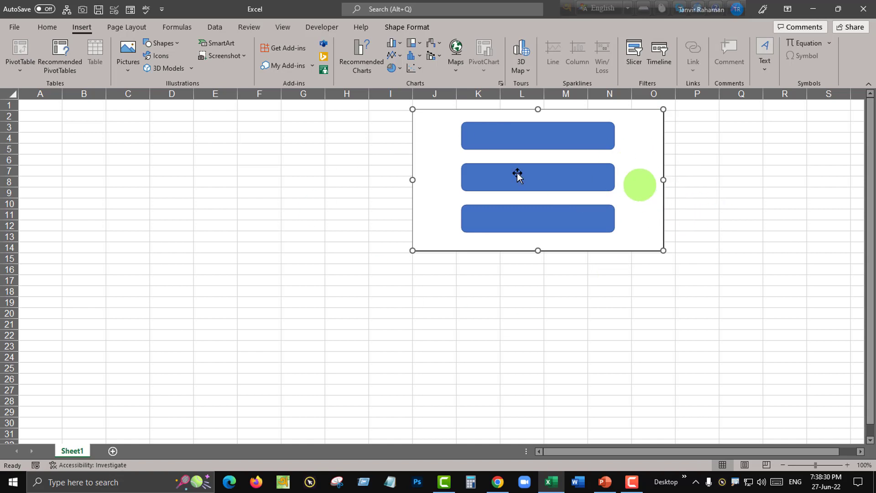
Insert a new Microsoft PowerPoint Presentation object into the worksheet, displayed as an icon
click(769, 71)
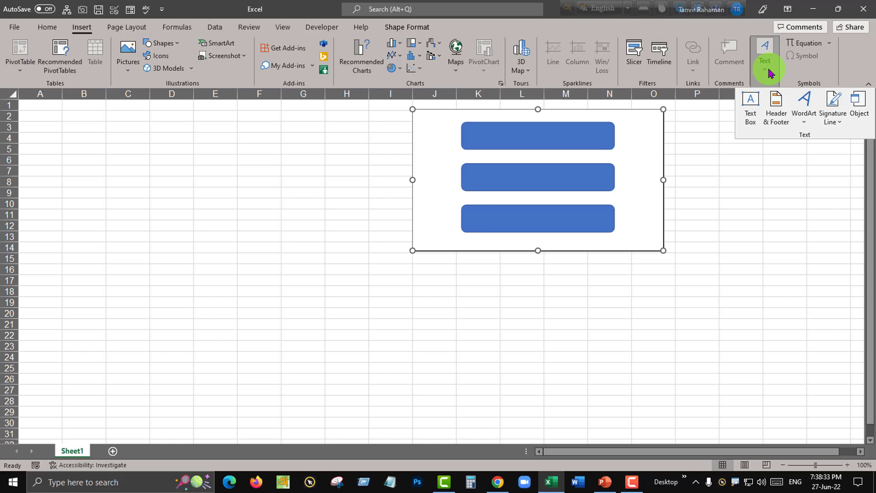
click(858, 107)
drag(517, 200, 516, 215)
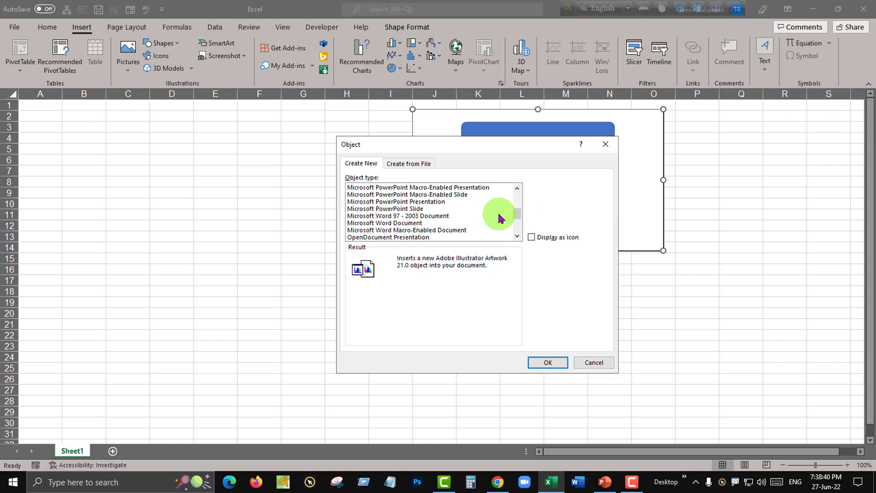
click(434, 204)
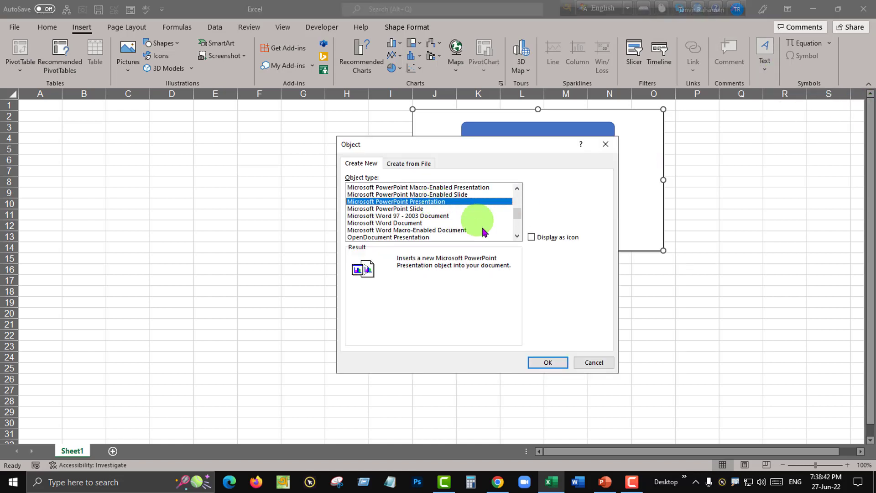
click(531, 237)
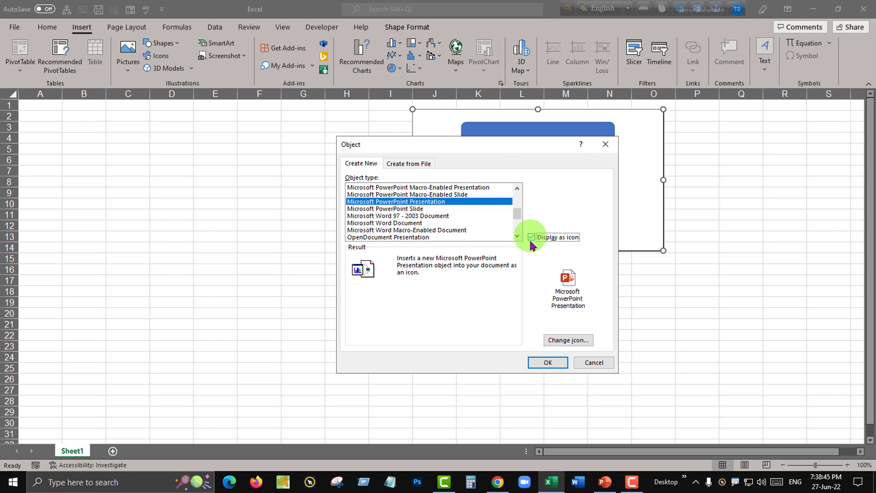
click(548, 363)
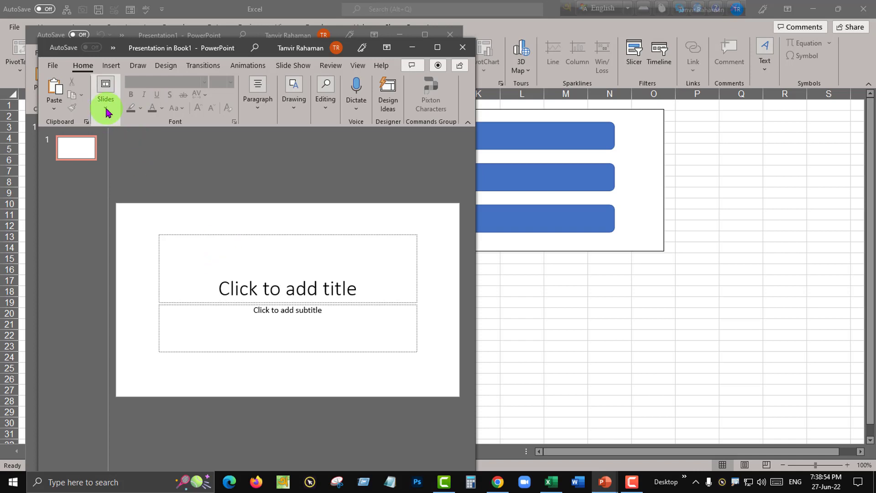
Maximize the new presentation's window and change its first slide to the Blank layout
click(112, 66)
click(437, 47)
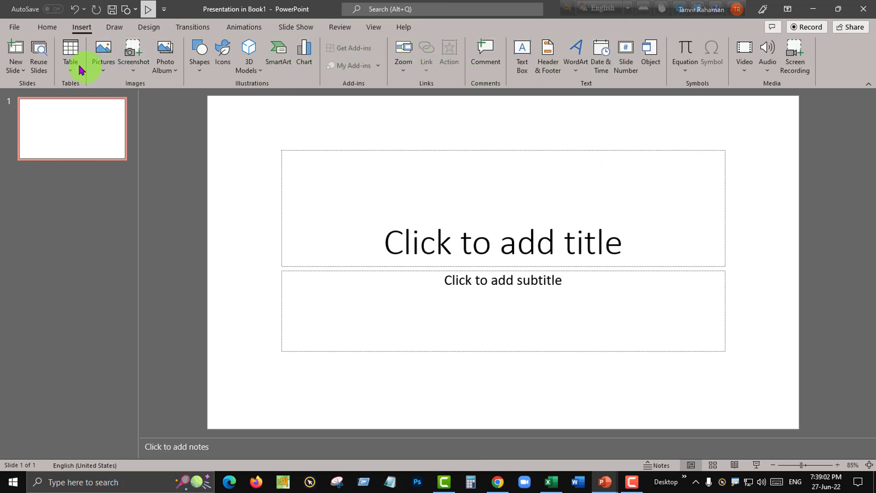
click(46, 27)
click(122, 44)
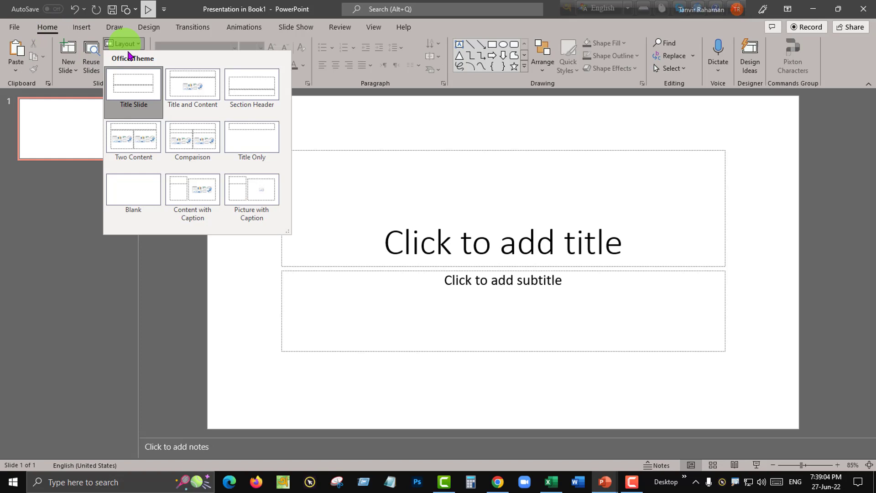
click(133, 198)
Insert the three-gear SmartArt graphic from the Cycle category on the blank slide
click(82, 27)
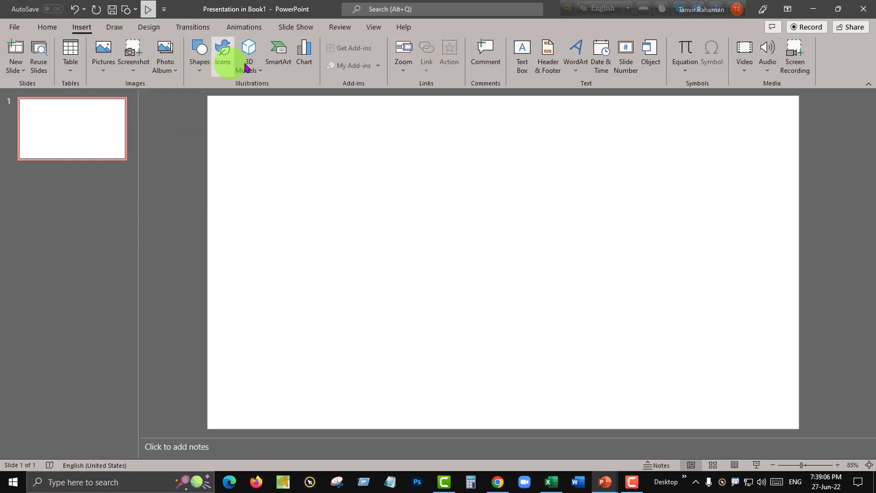
click(278, 55)
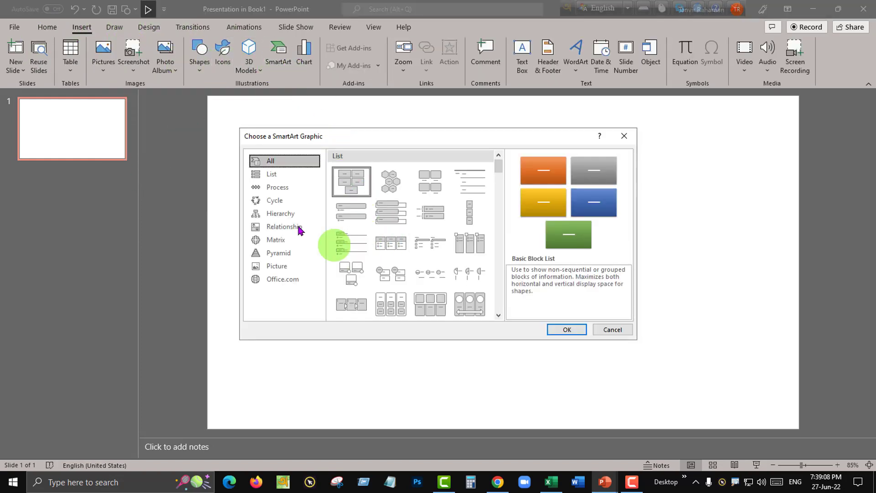
click(282, 200)
double_click(431, 269)
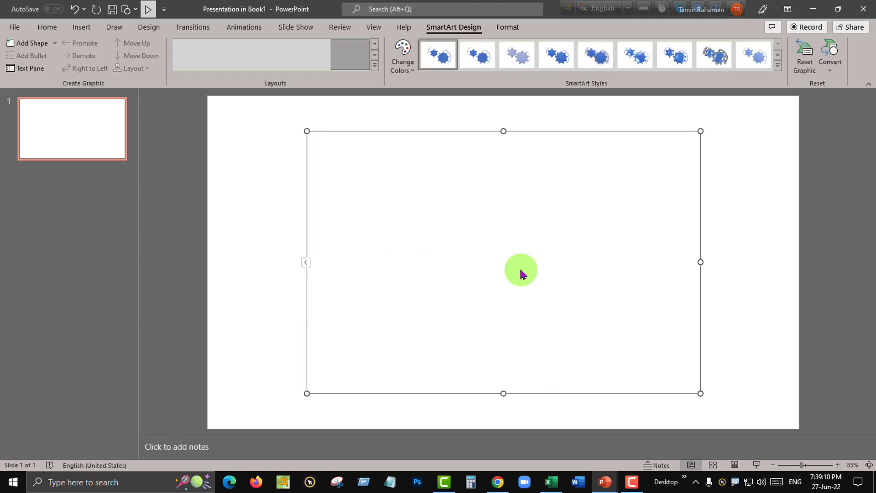
Make three copies of the gear slide in the presentation and select the second slide
click(101, 128)
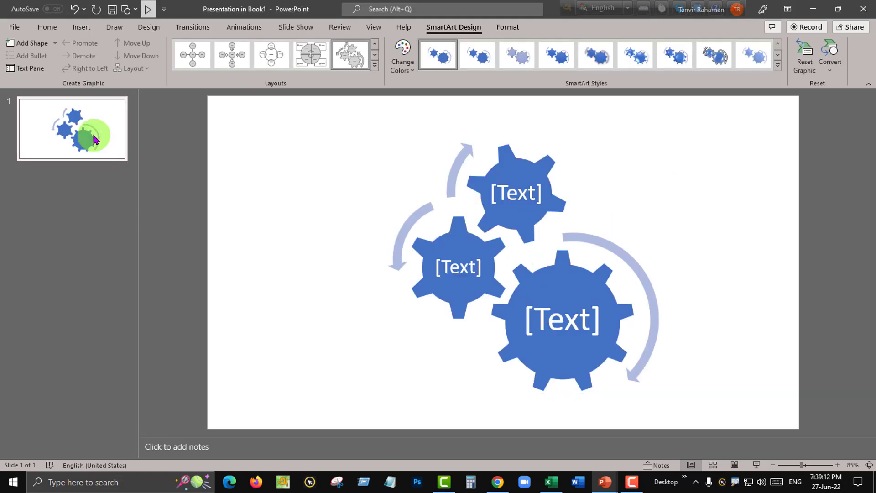
key(Return)
key(ctrl+v)
key(ctrl+v)
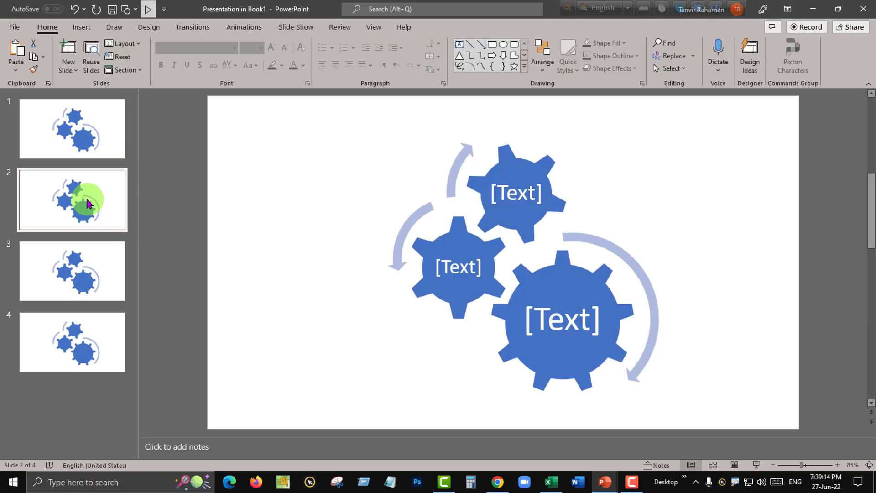
click(84, 196)
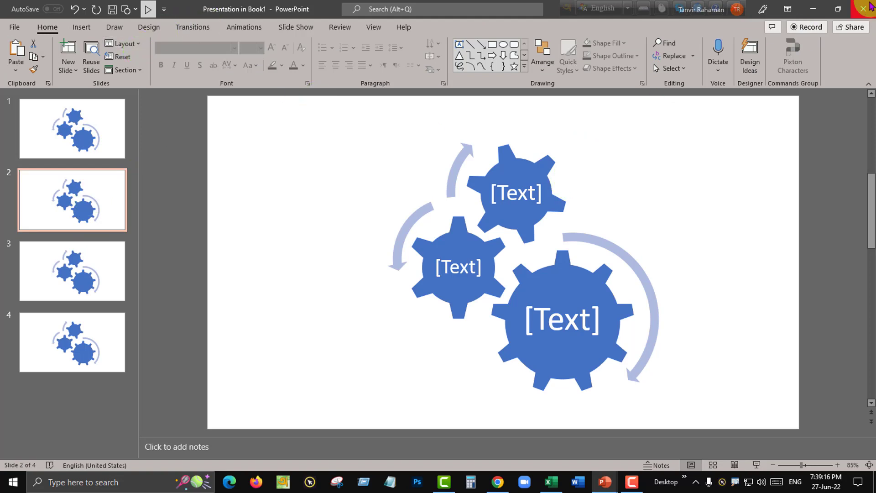
Close both PowerPoint windows and move the presentation icon below the embedded slide, around columns M and N
click(863, 9)
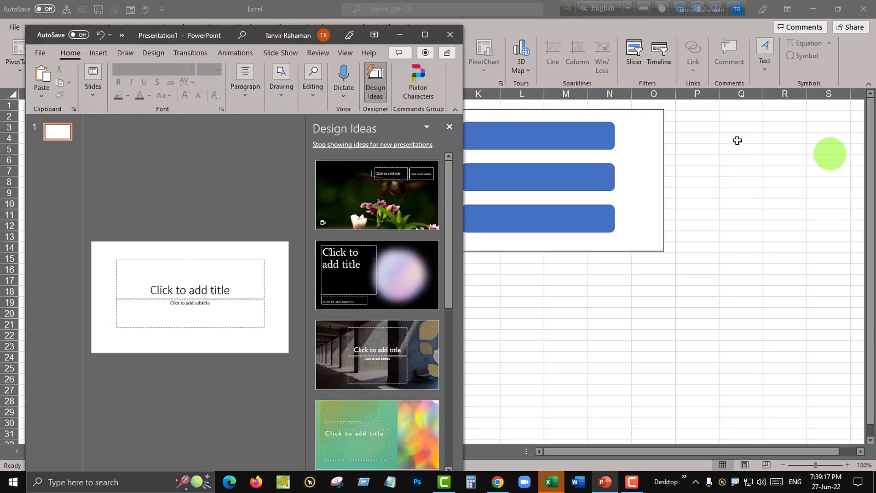
click(450, 35)
drag(284, 178, 612, 281)
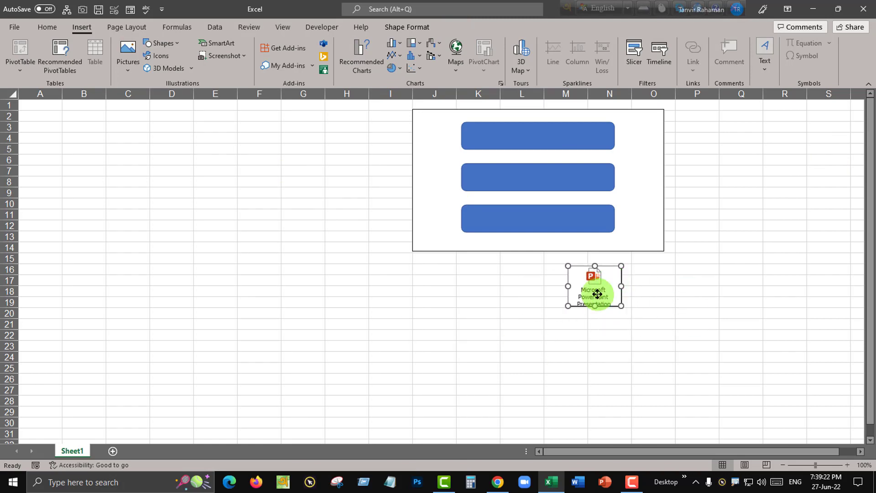
Play the icon's presentation as a slide show and end the show
double_click(597, 294)
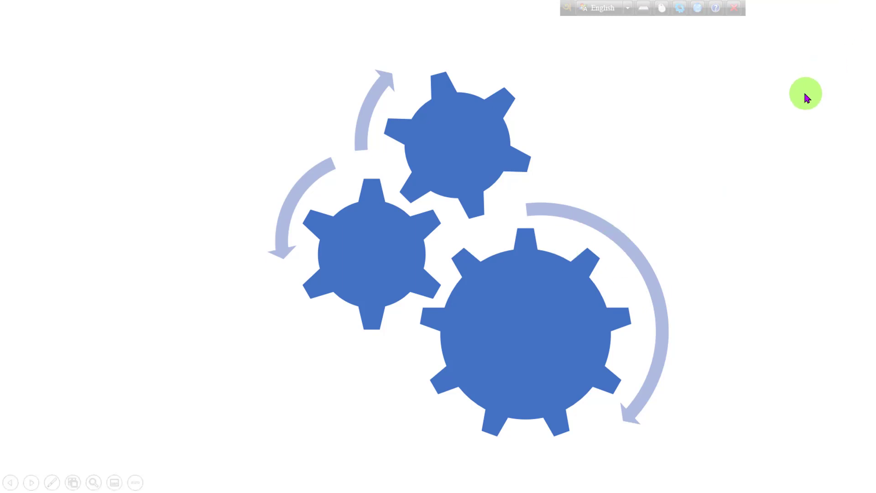
key(Escape)
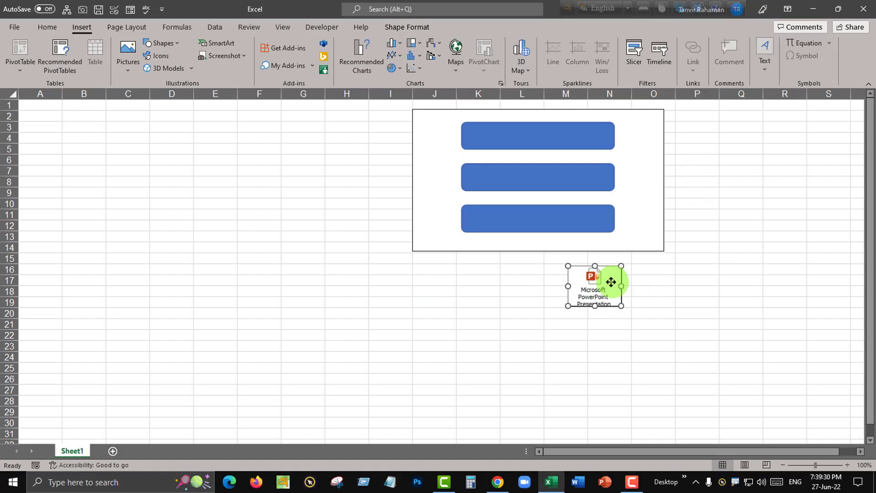
Move the presentation icon beside the embedded slide, across columns H and I around rows 2 to 6
drag(611, 282, 388, 125)
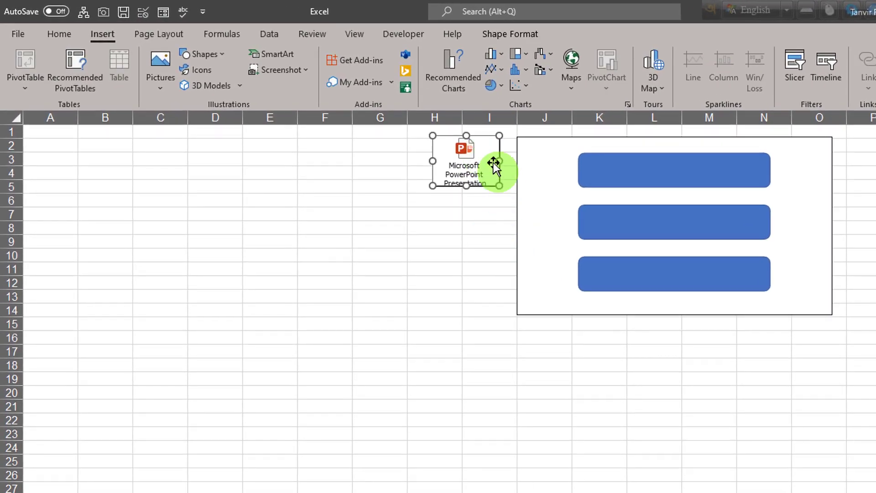
drag(494, 164, 495, 177)
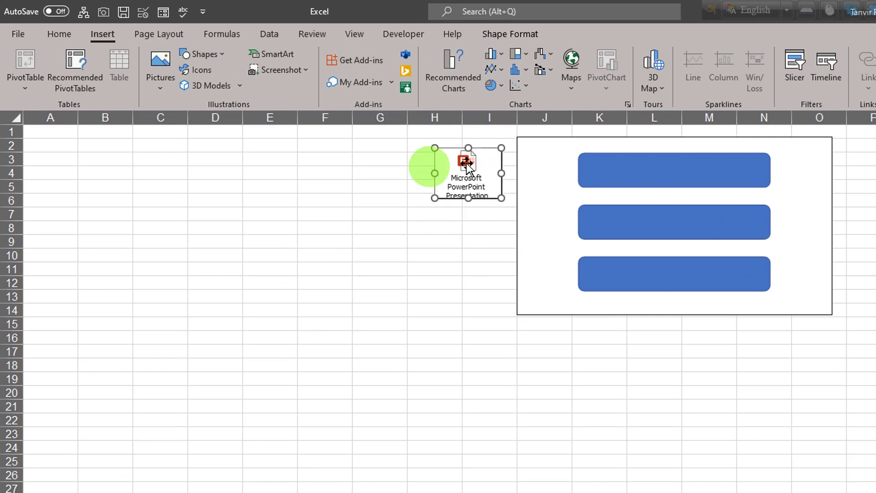
Remove the shape outline from the presentation icon beside the embedded slide
click(463, 251)
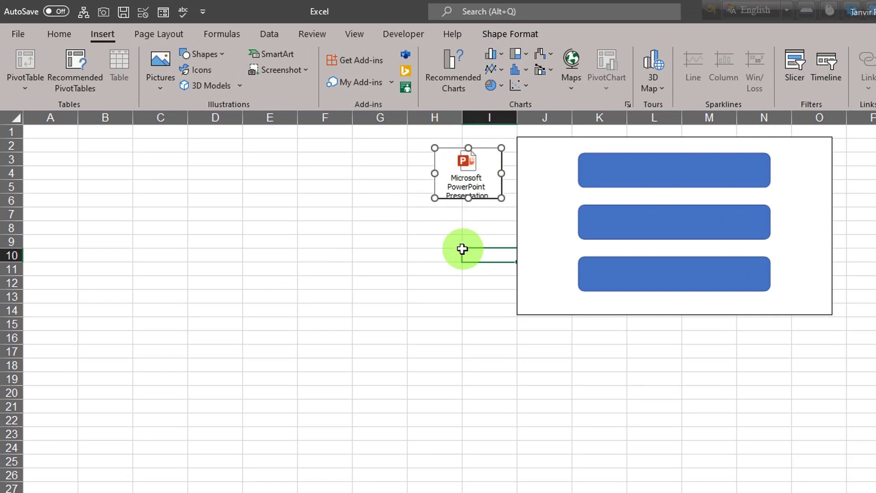
click(496, 164)
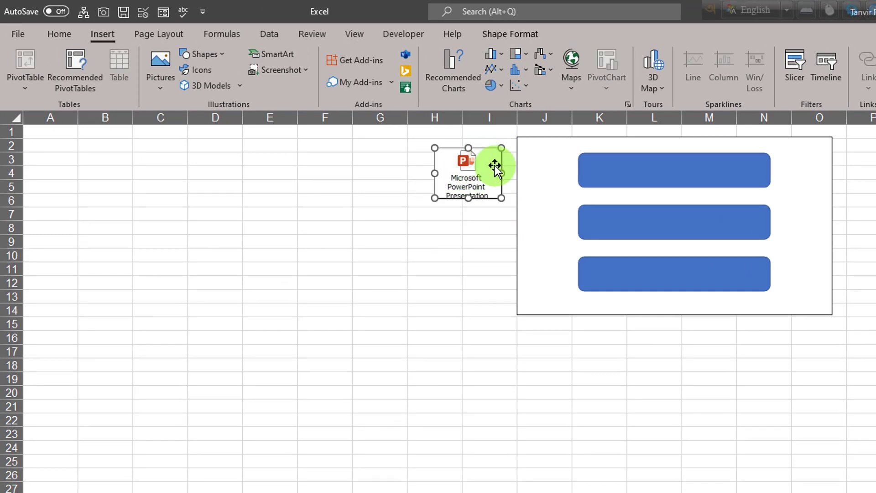
click(506, 36)
click(524, 70)
click(496, 221)
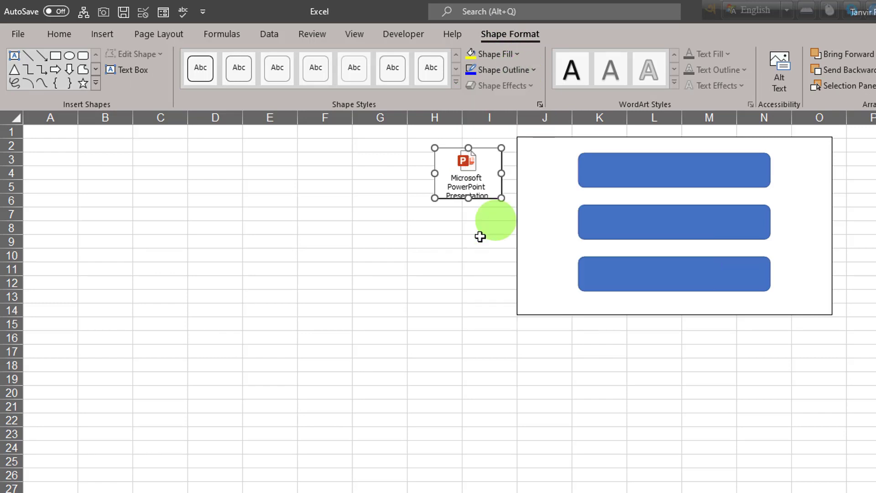
click(447, 256)
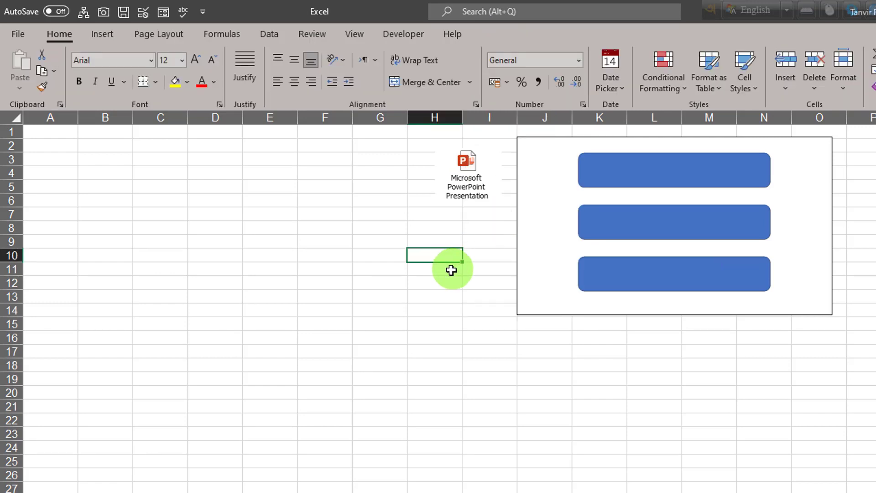
Move the presentation icon slightly left across columns H and I, and play its slide show briefly before ending it
click(492, 188)
drag(469, 170, 432, 170)
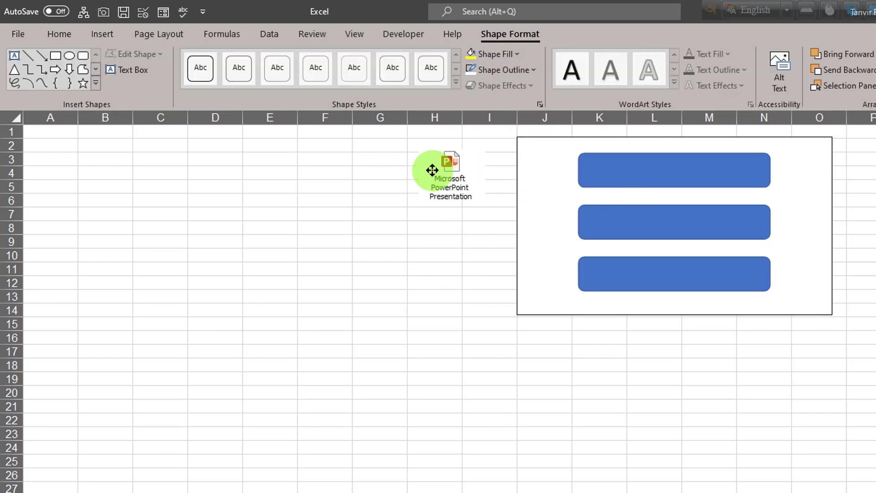
double_click(461, 172)
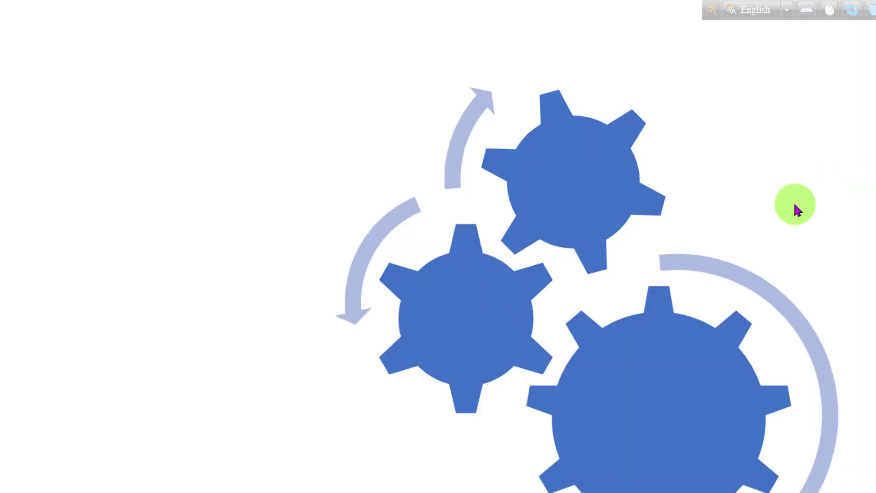
key(Escape)
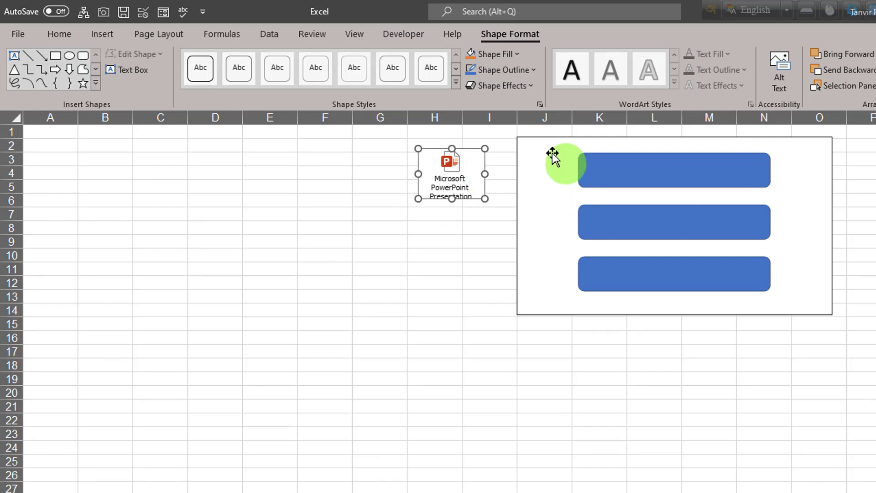
Move the embedded slide slightly left so it starts in column I, and open its presentation for in-place editing and exit
click(552, 156)
drag(541, 147, 516, 147)
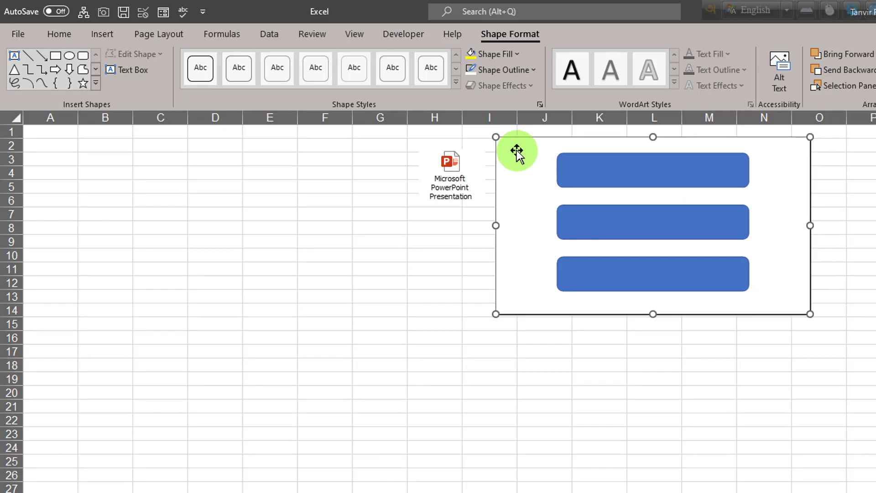
right_click(516, 144)
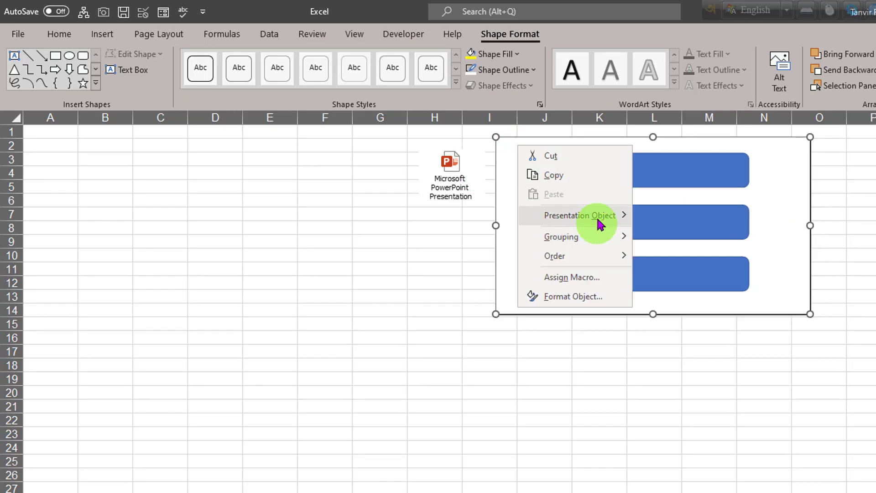
mouse_move(600, 221)
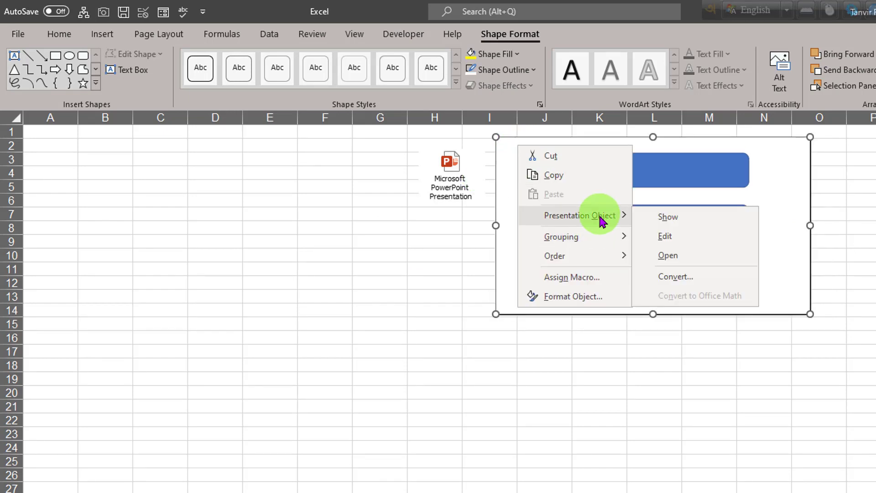
click(682, 241)
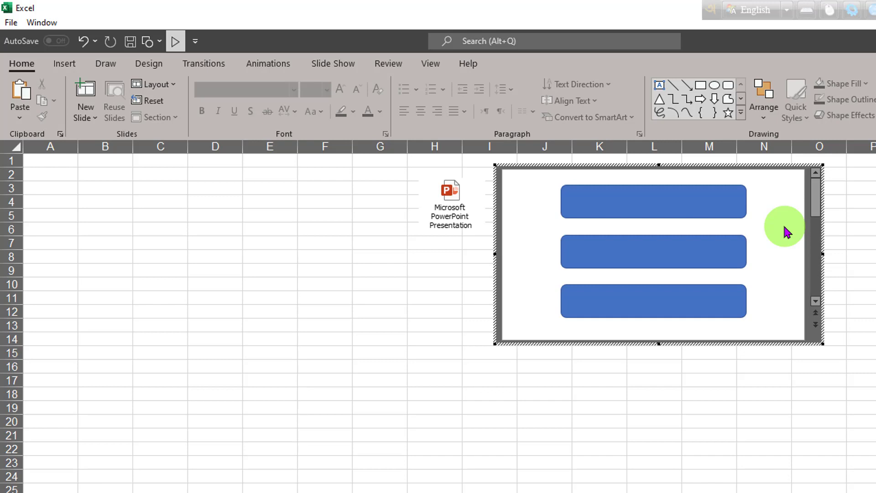
click(452, 270)
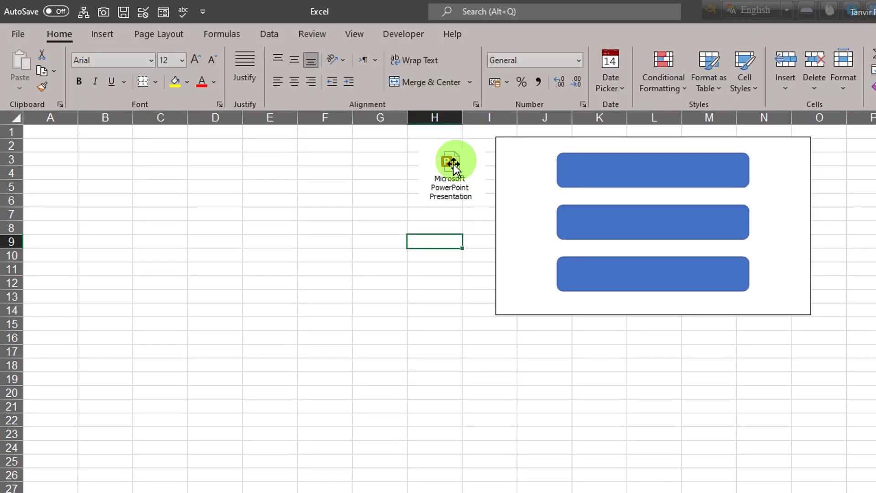
Open the icon's presentation for editing in PowerPoint and close its window
click(453, 164)
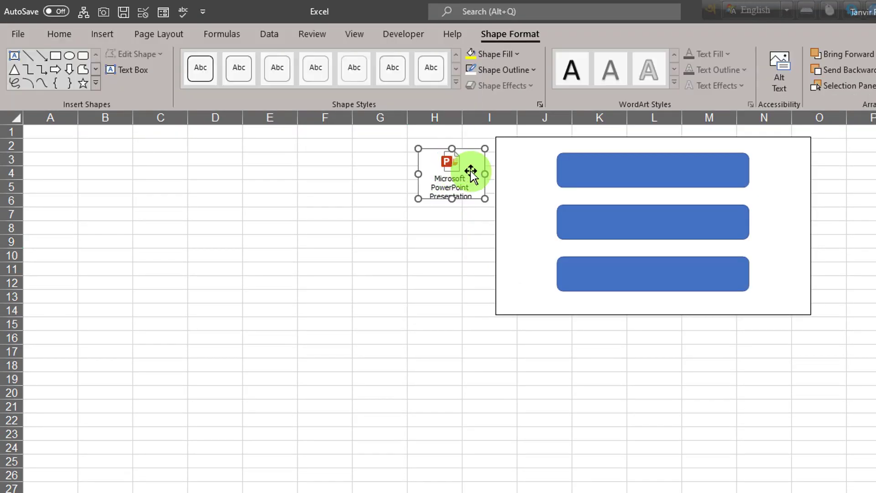
right_click(443, 160)
mouse_move(525, 230)
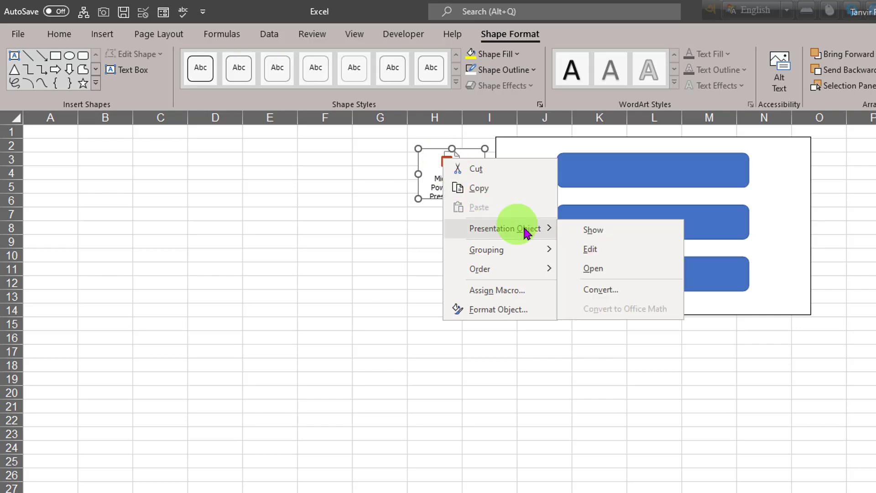
click(611, 252)
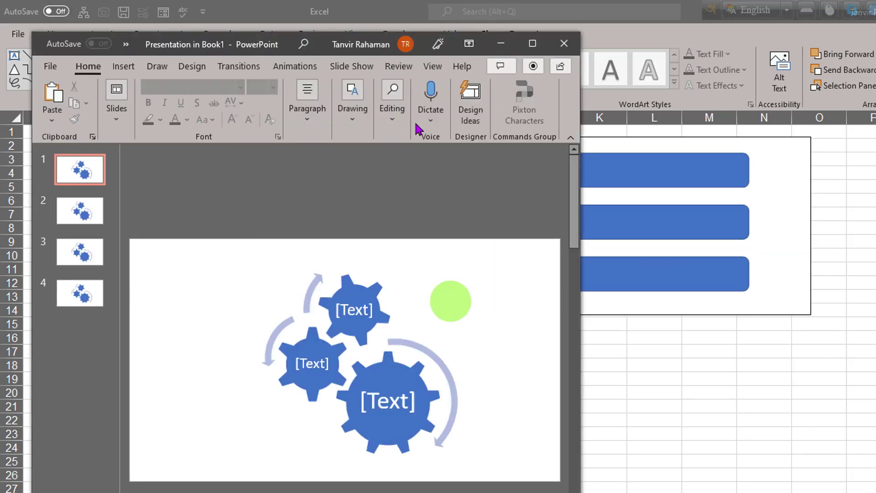
click(564, 44)
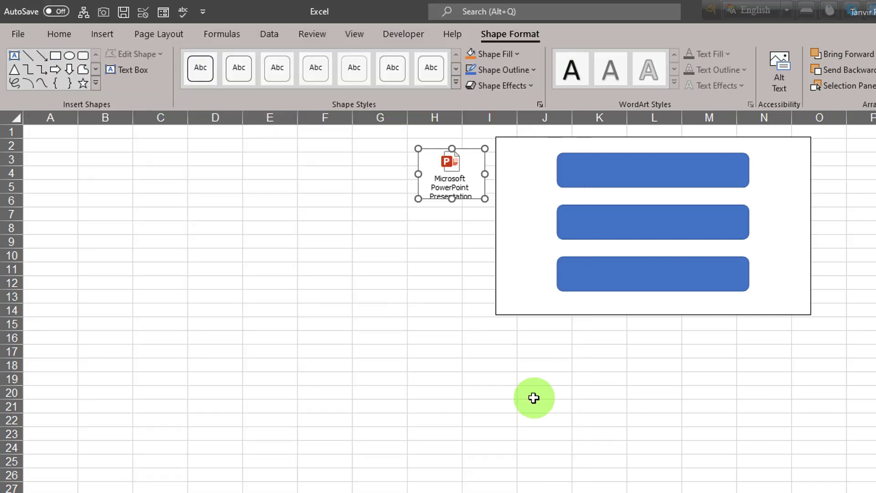